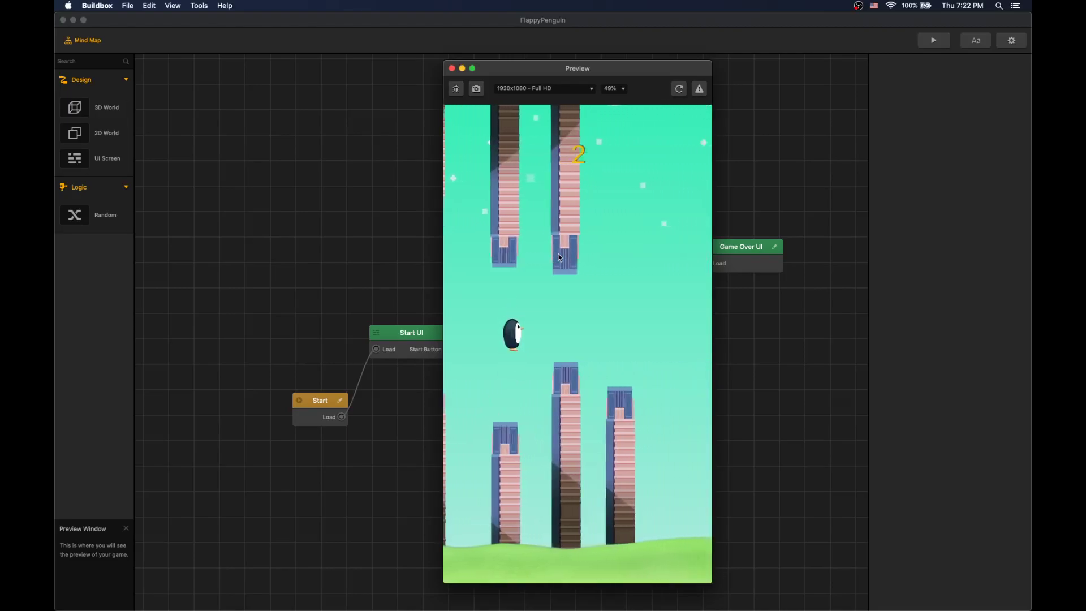
{"action": "left_click", "coordinate": [559, 256]}
Step: Tap through the game preview to keep the penguin flying between towers
{"action": "left_click", "coordinate": [529, 230]}
{"action": "left_click", "coordinate": [486, 127]}
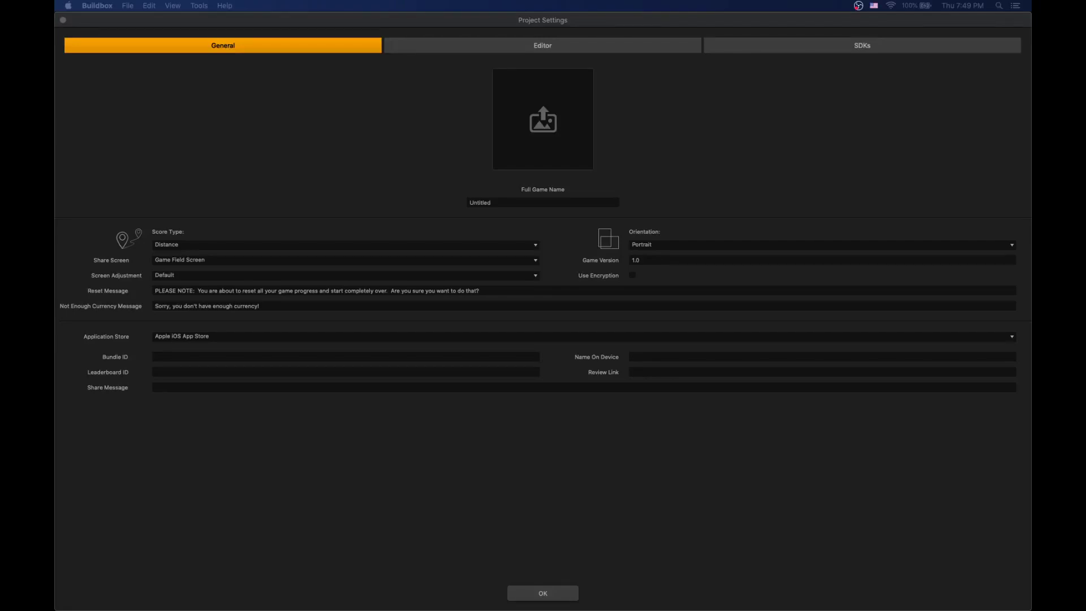
Step: Set game name Flappy Penguin, Google Play Store, device name, bundle ID and version code 1
{"action": "double_click", "coordinate": [524, 205]}
{"action": "type", "text": "Flappy Penguin"}
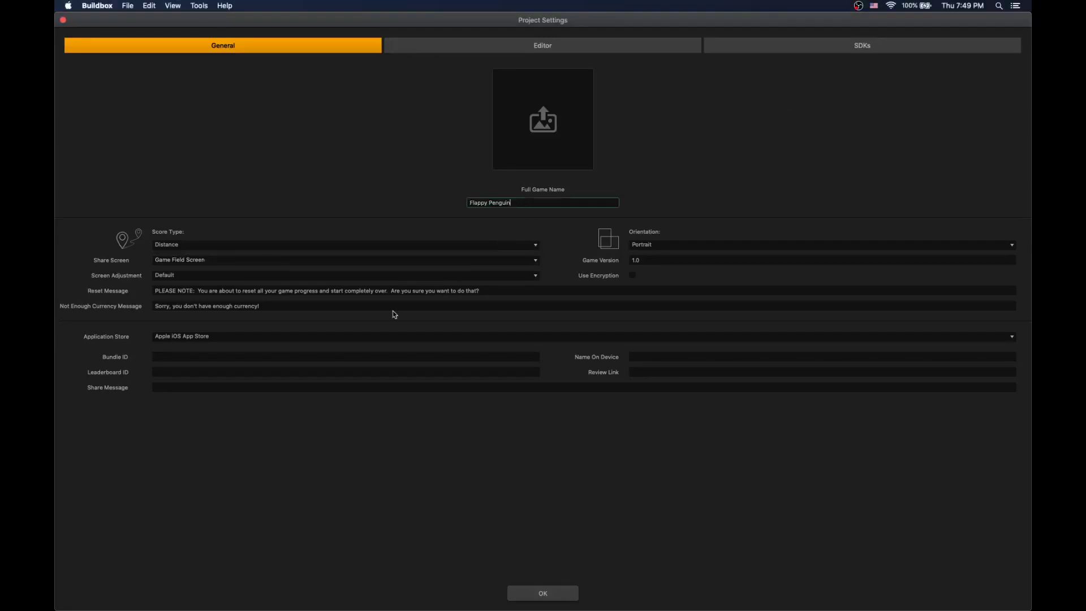
{"action": "left_click", "coordinate": [327, 337]}
{"action": "left_click", "coordinate": [315, 357]}
{"action": "left_click", "coordinate": [654, 356]}
{"action": "type", "text": "Flappy Penguin"}
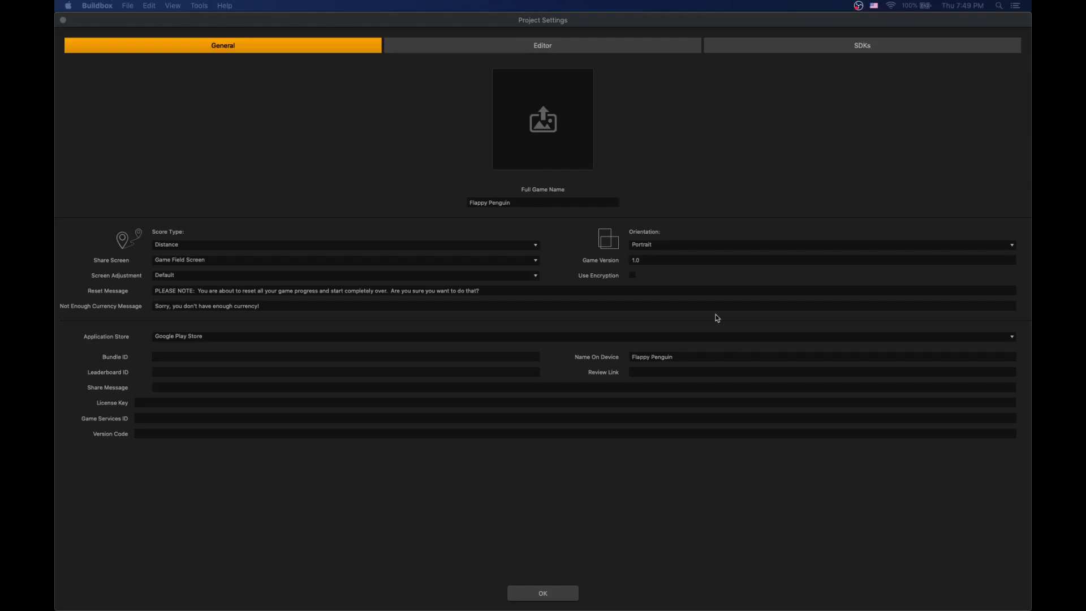
{"action": "left_click", "coordinate": [230, 358]}
{"action": "type", "text": "io.smartpenguins.flappypenguin"}
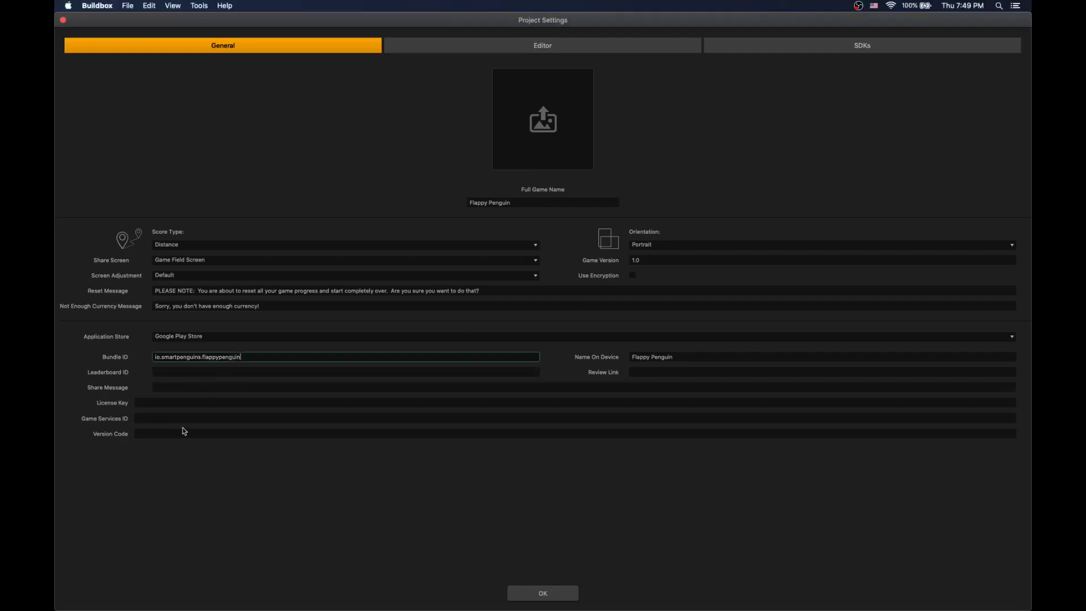
{"action": "left_click", "coordinate": [178, 435]}
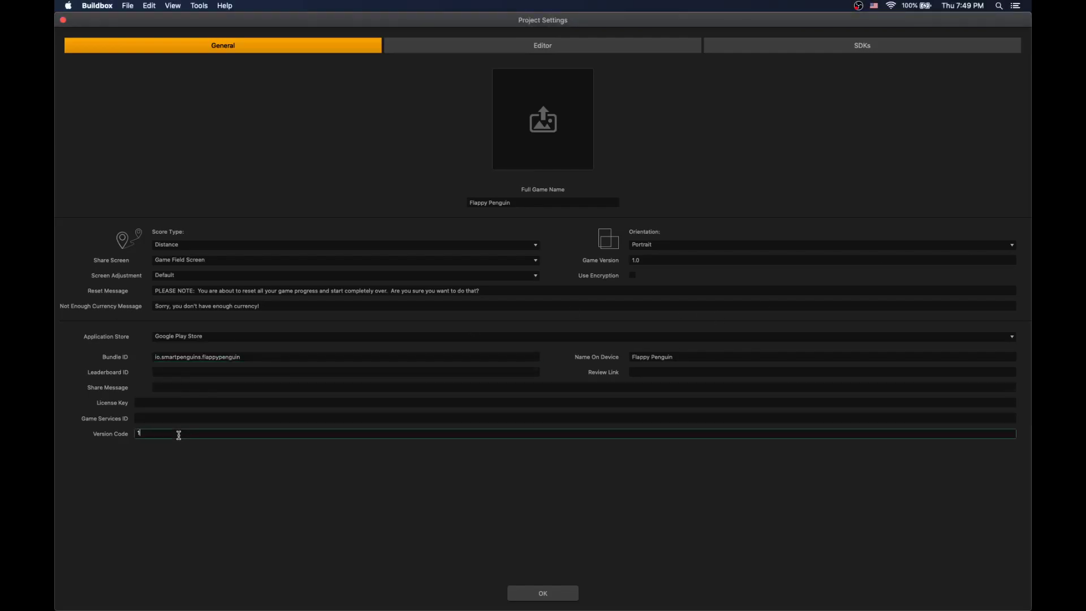
Step: Use the penguin image as the game icon and score by Points Collected
{"action": "left_click_drag", "start_coordinate": [816, 13], "coordinate": [552, 131]}
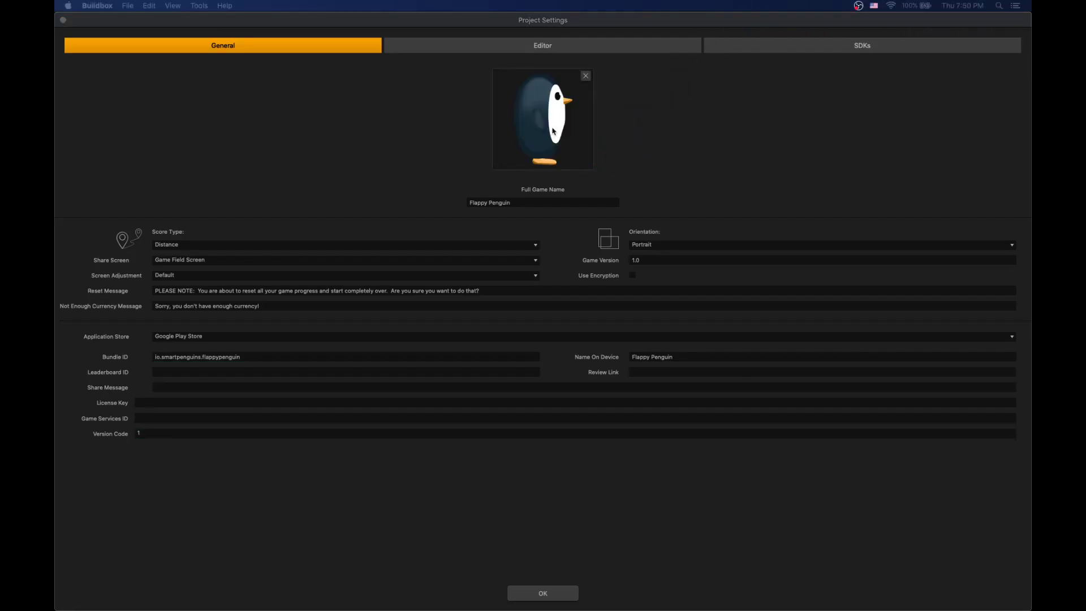
{"action": "left_click", "coordinate": [325, 245]}
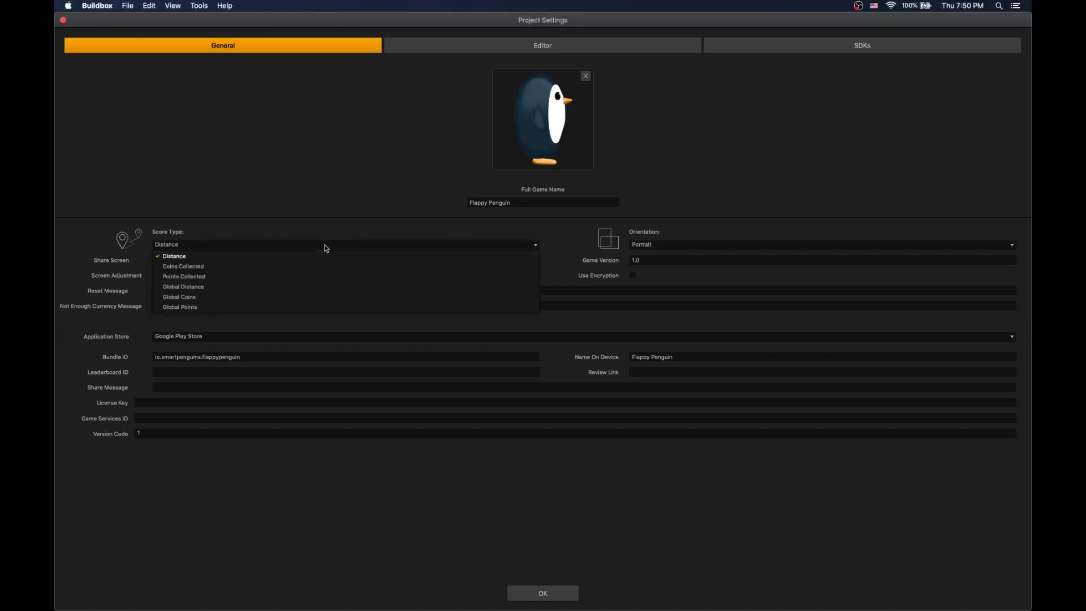
{"action": "left_click", "coordinate": [314, 278]}
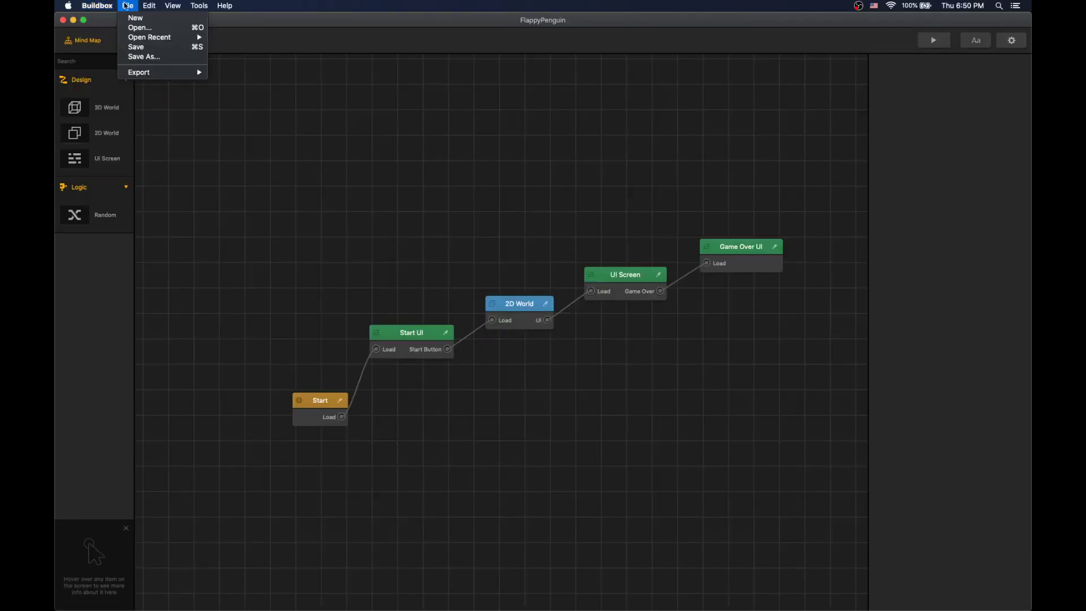
{"action": "mouse_move", "coordinate": [161, 72]}
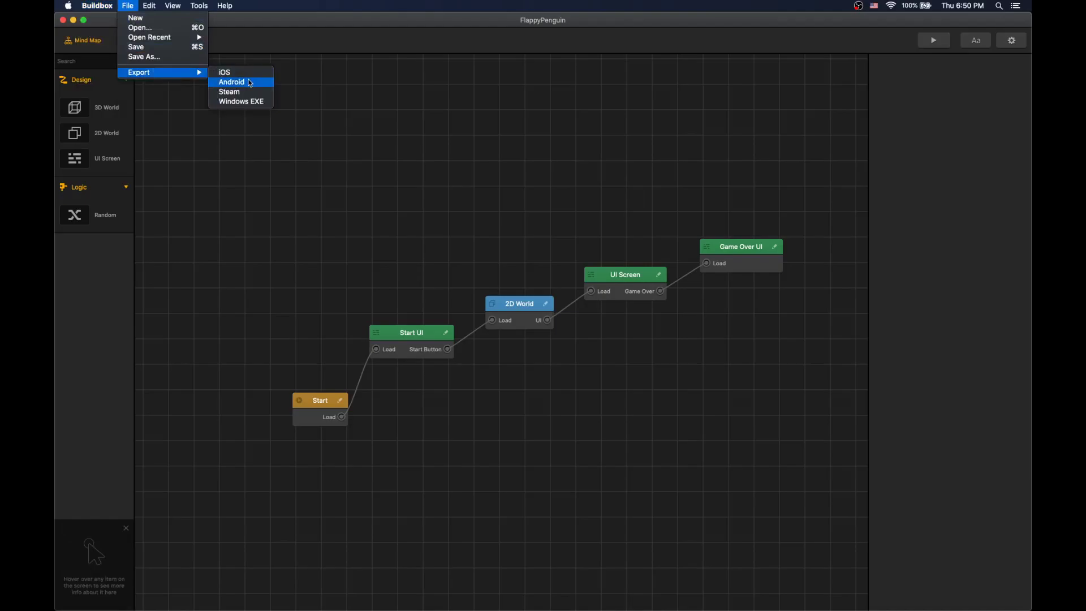
Step: Export the project for Android under the name FlappyPenguin
{"action": "left_click", "coordinate": [231, 81]}
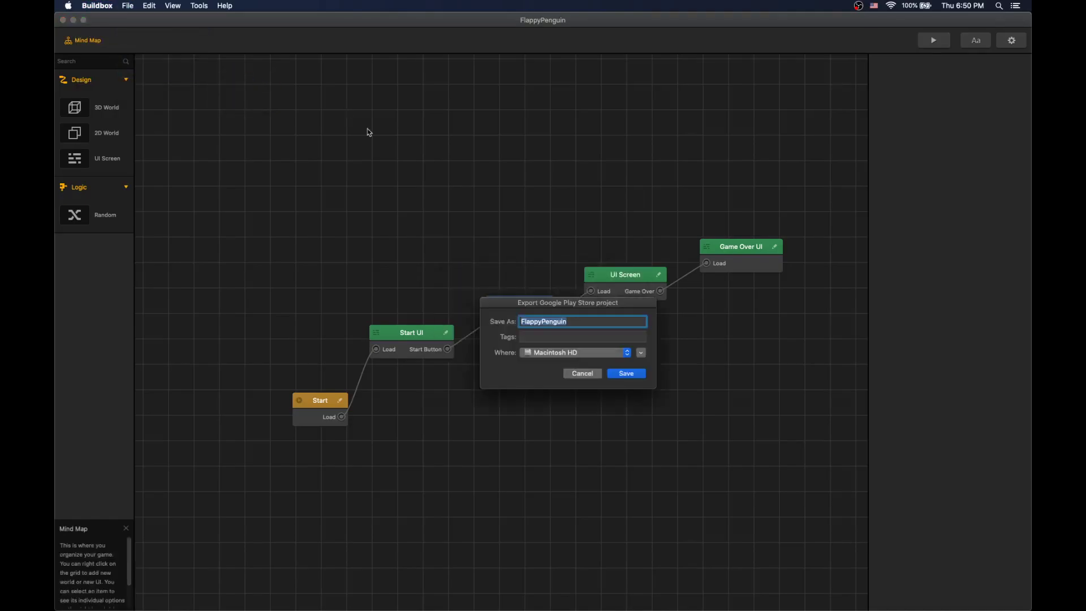
{"action": "left_click", "coordinate": [593, 323]}
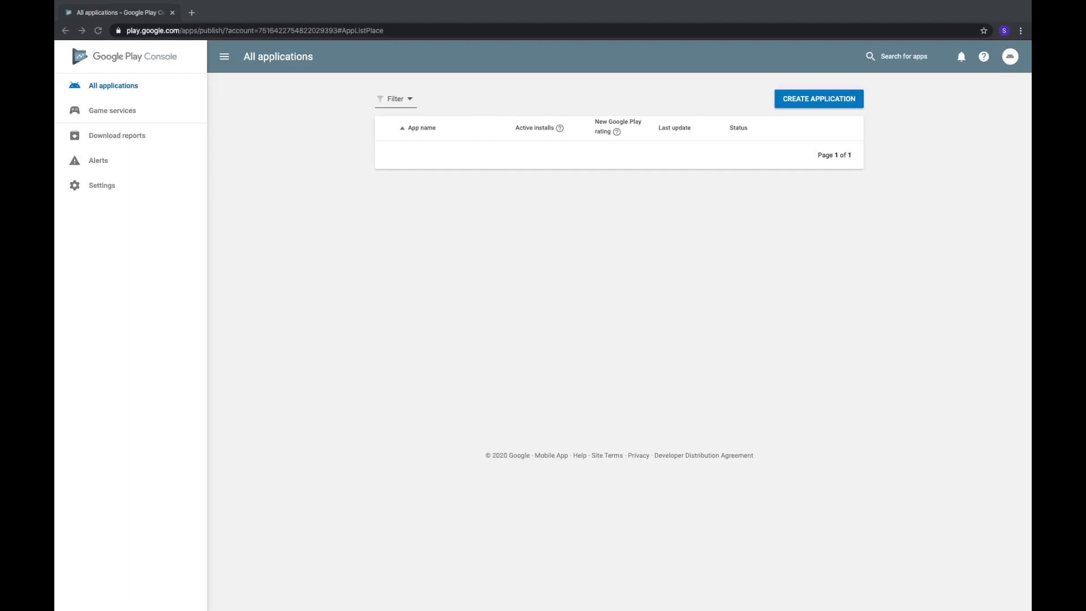
Step: Start a new application in English (United States) and begin its Flappy Penguin title
{"action": "left_click", "coordinate": [815, 103]}
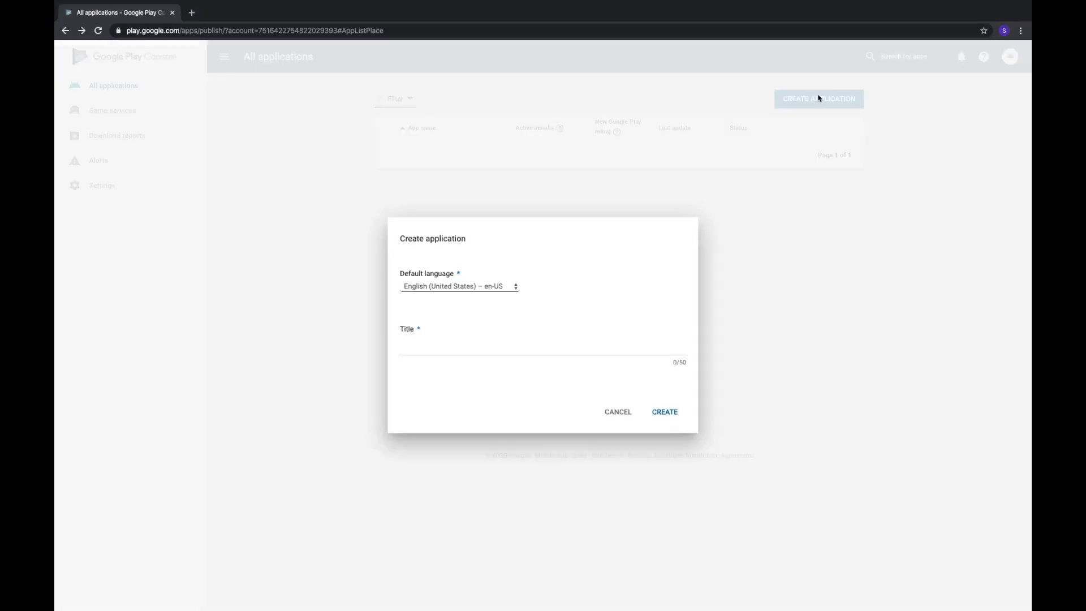
{"action": "left_click", "coordinate": [536, 360]}
{"action": "type", "text": "Flappy "}
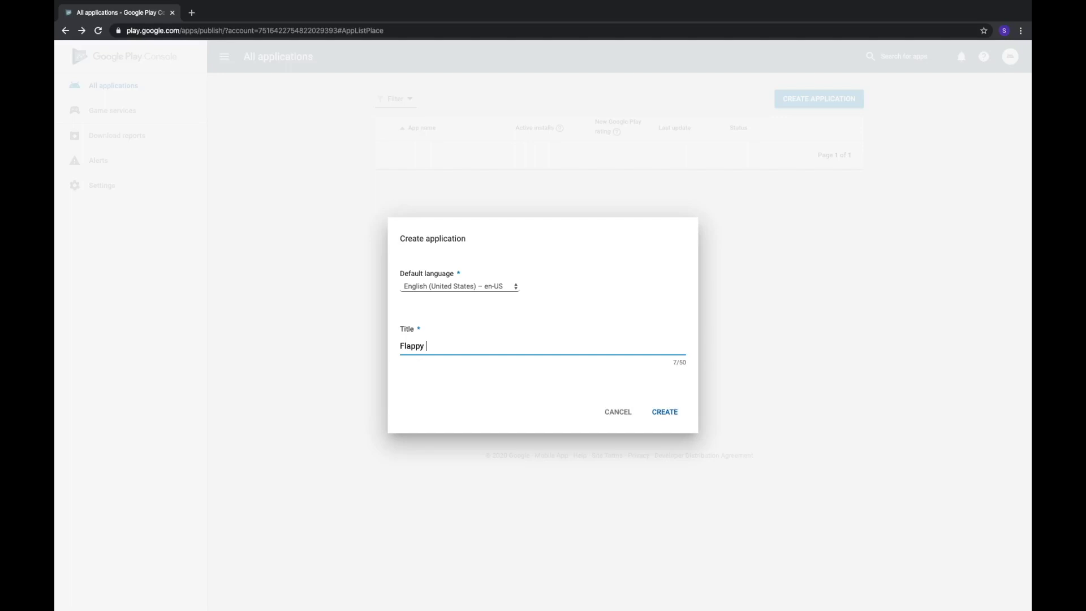
{"action": "type", "text": "Penguin"}
Step: Create the app, then enter short description 'Fun Game' and full description 'Penguin'
{"action": "left_click", "coordinate": [670, 412]}
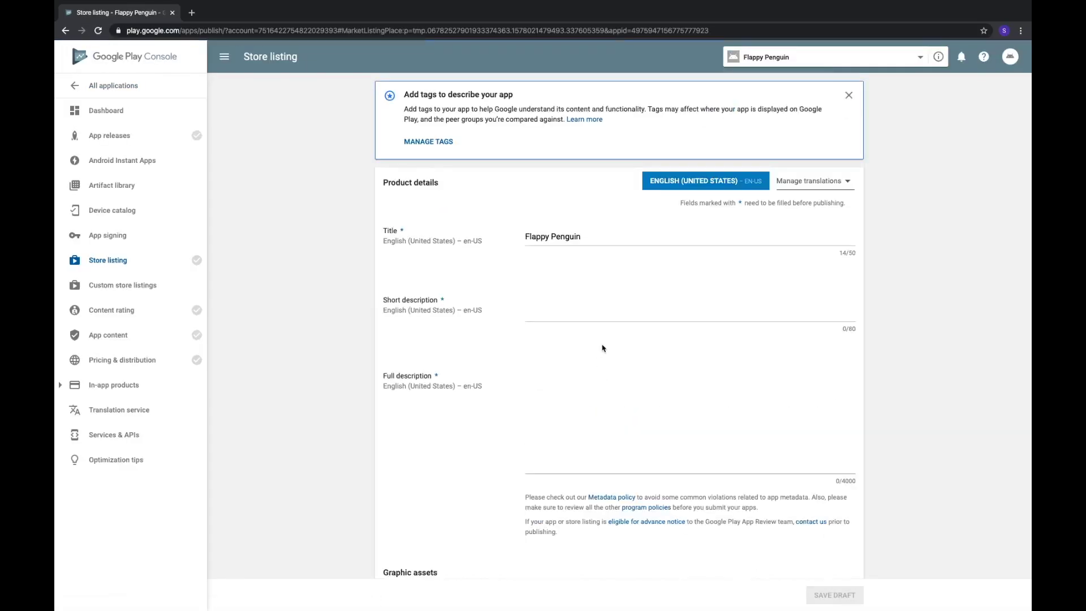
{"action": "left_click", "coordinate": [618, 312]}
{"action": "type", "text": "Fun G"}
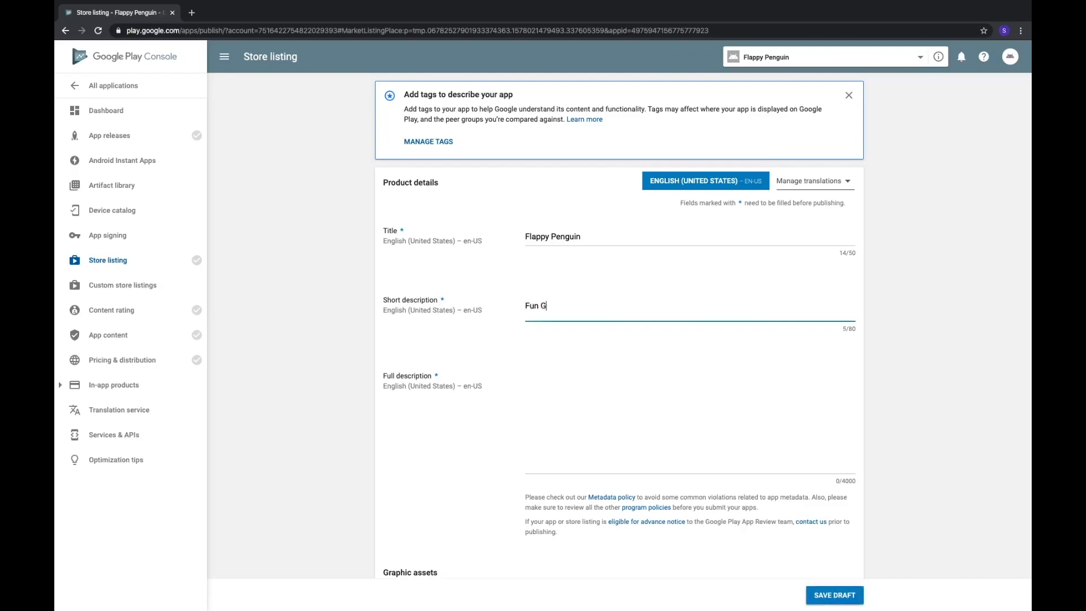
{"action": "type", "text": "ame"}
{"action": "left_click", "coordinate": [601, 408]}
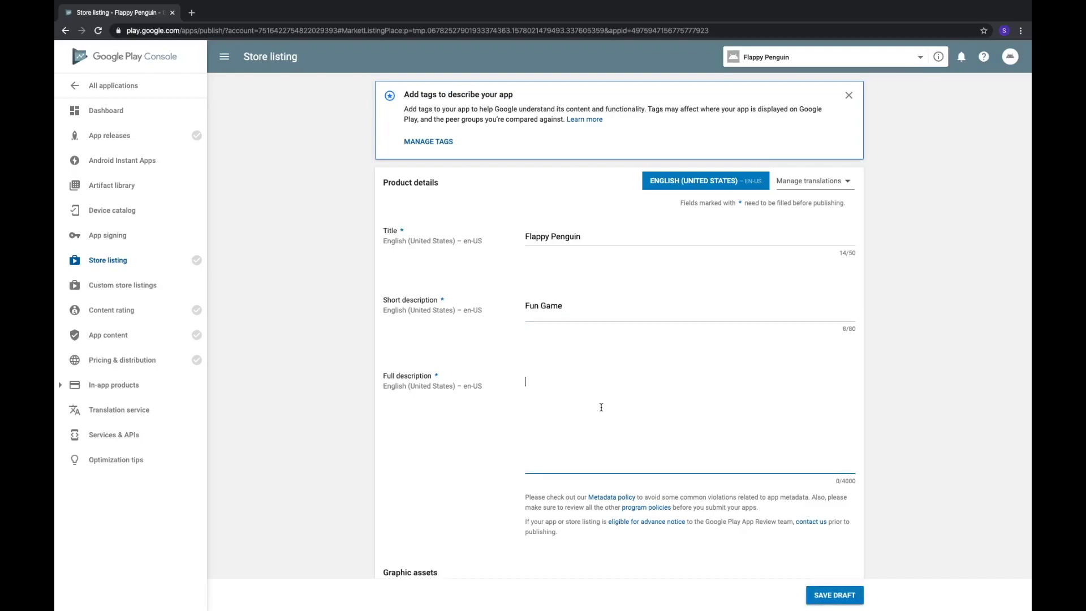
{"action": "type", "text": "Penguin"}
{"action": "scroll", "coordinate": [580, 420], "scroll_direction": "down", "scroll_amount": 2}
{"action": "scroll", "coordinate": [580, 419], "scroll_direction": "down", "scroll_amount": 5}
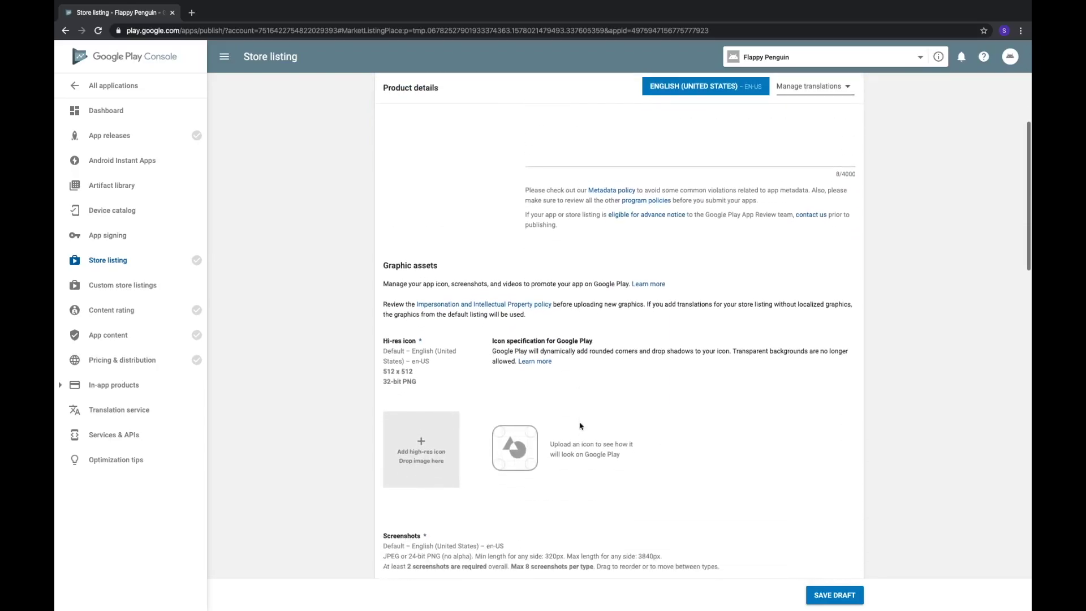
{"action": "left_click_drag", "start_coordinate": [580, 419], "coordinate": [420, 426]}
{"action": "scroll", "coordinate": [662, 421], "scroll_direction": "down", "scroll_amount": 1}
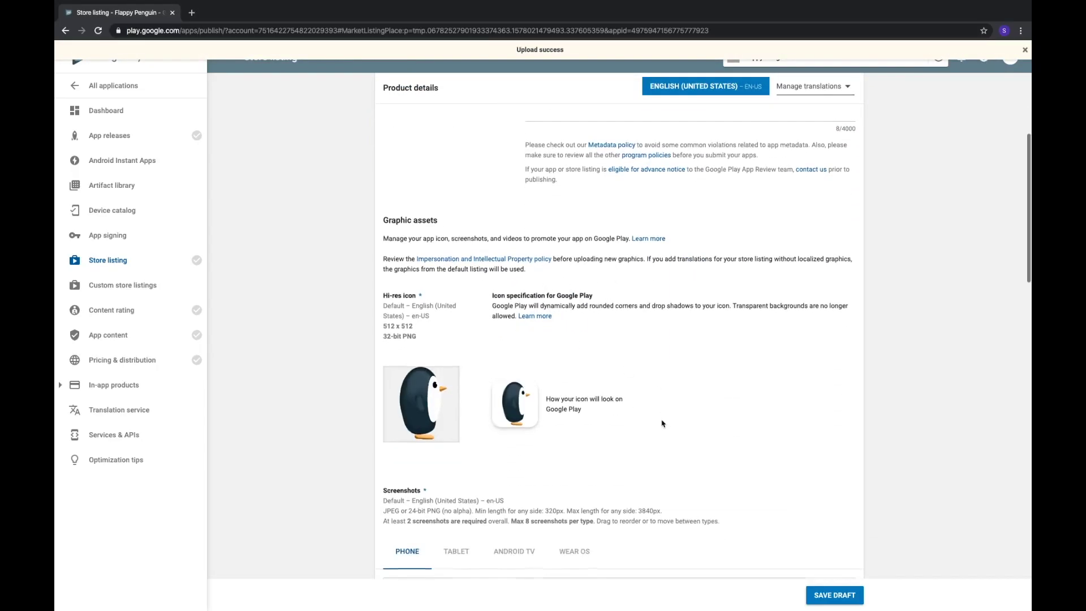
{"action": "scroll", "coordinate": [662, 423], "scroll_direction": "down", "scroll_amount": 2}
{"action": "scroll", "coordinate": [661, 423], "scroll_direction": "down", "scroll_amount": 2}
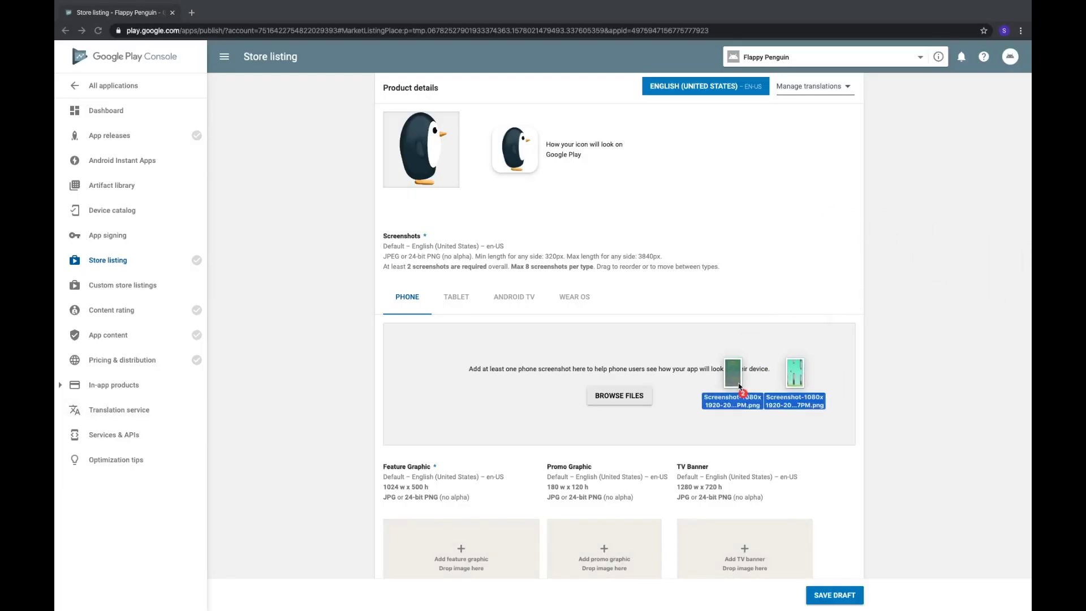
Step: Add two phone screenshots of the game to the store listing
{"action": "left_click_drag", "start_coordinate": [765, 377], "coordinate": [738, 387]}
{"action": "scroll", "coordinate": [738, 387], "scroll_direction": "down", "scroll_amount": 2}
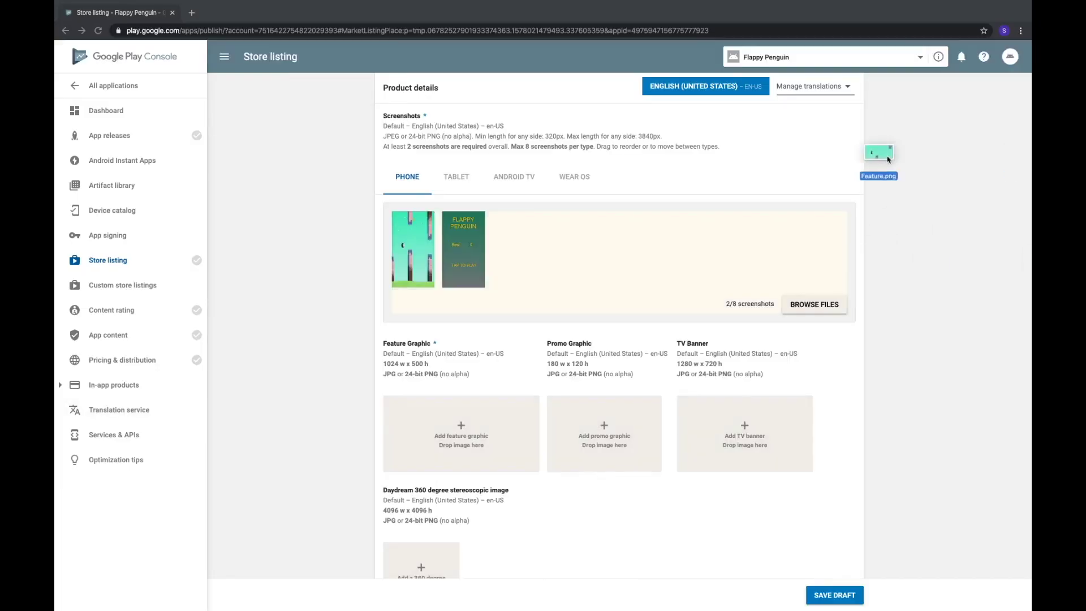
{"action": "left_click_drag", "start_coordinate": [836, 158], "coordinate": [517, 438]}
{"action": "scroll", "coordinate": [594, 496], "scroll_direction": "down", "scroll_amount": 5}
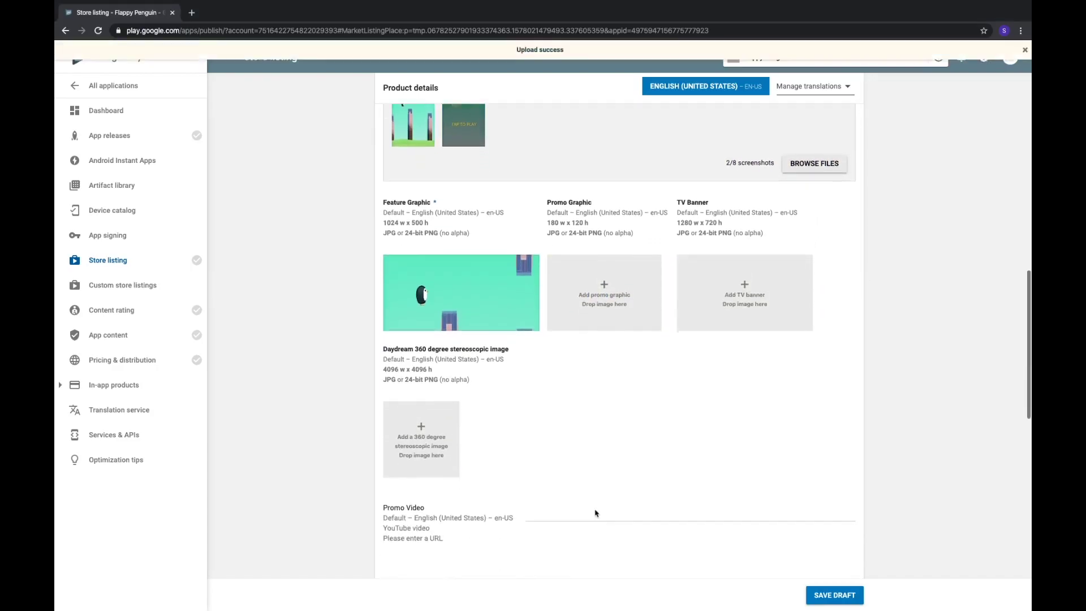
Step: Set application type Games and category Casual, and begin entering the contact email
{"action": "left_click", "coordinate": [587, 468]}
{"action": "scroll", "coordinate": [587, 468], "scroll_direction": "down", "scroll_amount": 1}
{"action": "left_click", "coordinate": [584, 446]}
{"action": "scroll", "coordinate": [568, 509], "scroll_direction": "down", "scroll_amount": 1}
{"action": "left_click", "coordinate": [568, 517]}
{"action": "scroll", "coordinate": [506, 542], "scroll_direction": "down", "scroll_amount": 3}
{"action": "scroll", "coordinate": [505, 541], "scroll_direction": "down", "scroll_amount": 2}
{"action": "scroll", "coordinate": [518, 504], "scroll_direction": "down", "scroll_amount": 3}
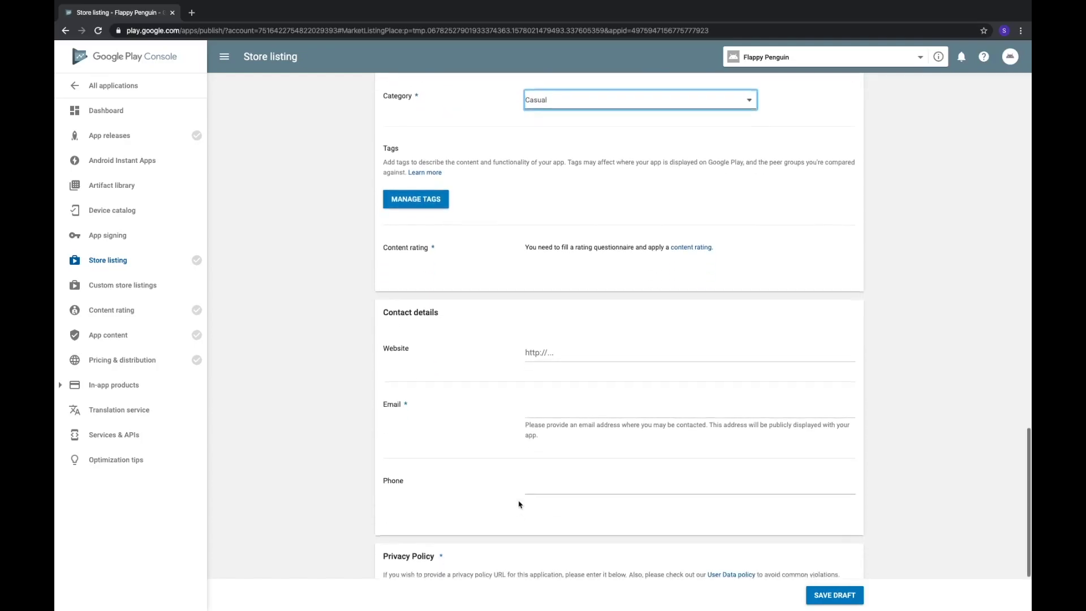
{"action": "left_click", "coordinate": [557, 416]}
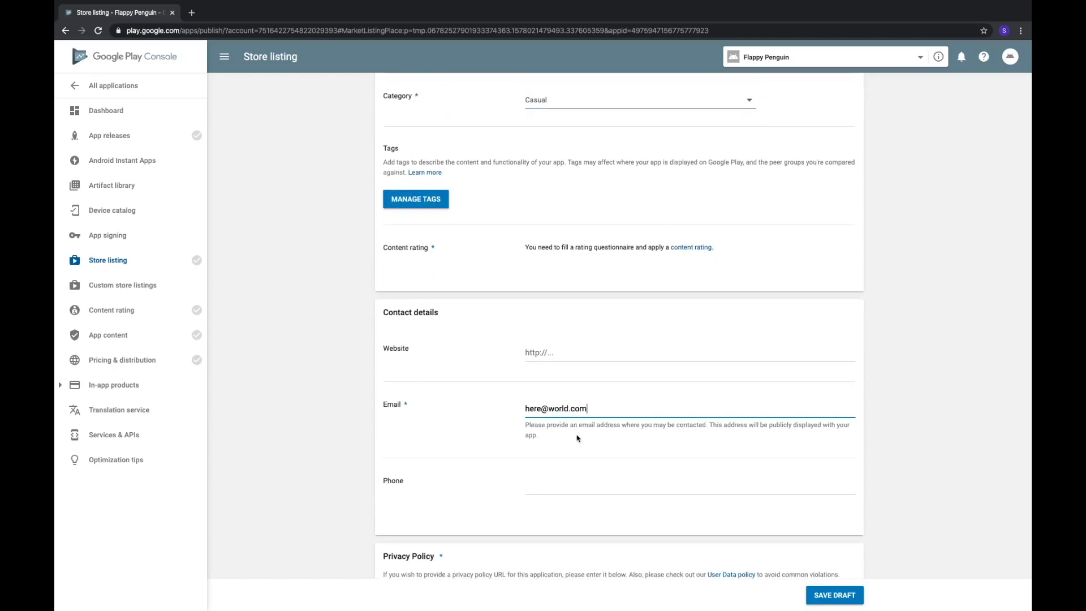
{"action": "scroll", "coordinate": [623, 522], "scroll_direction": "down", "scroll_amount": 1}
{"action": "scroll", "coordinate": [619, 514], "scroll_direction": "down", "scroll_amount": 1}
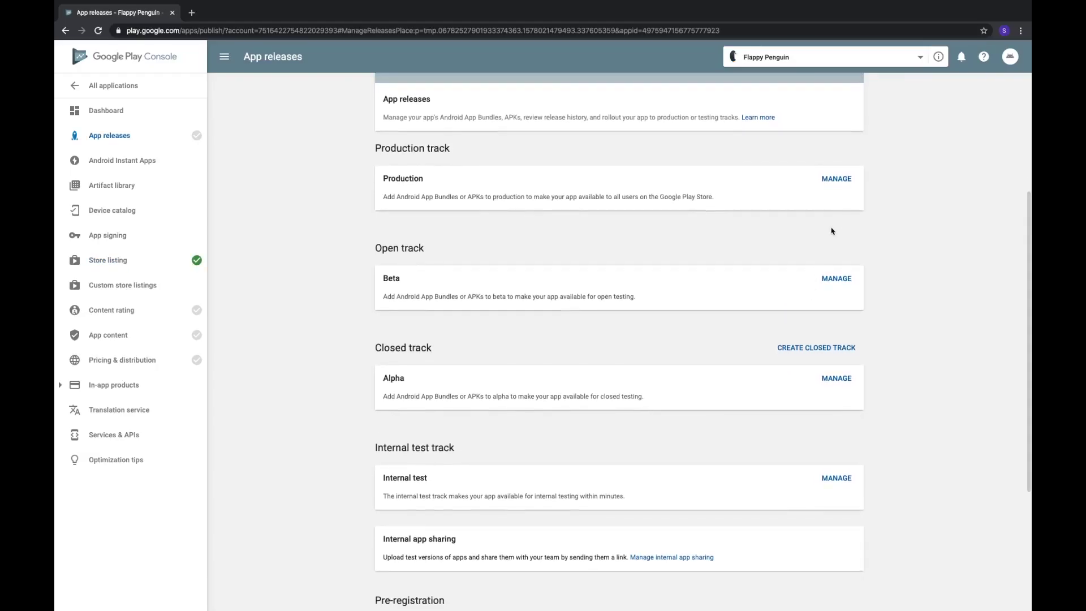
Step: Manage the Beta open testing track and create a new release there
{"action": "left_click", "coordinate": [836, 279]}
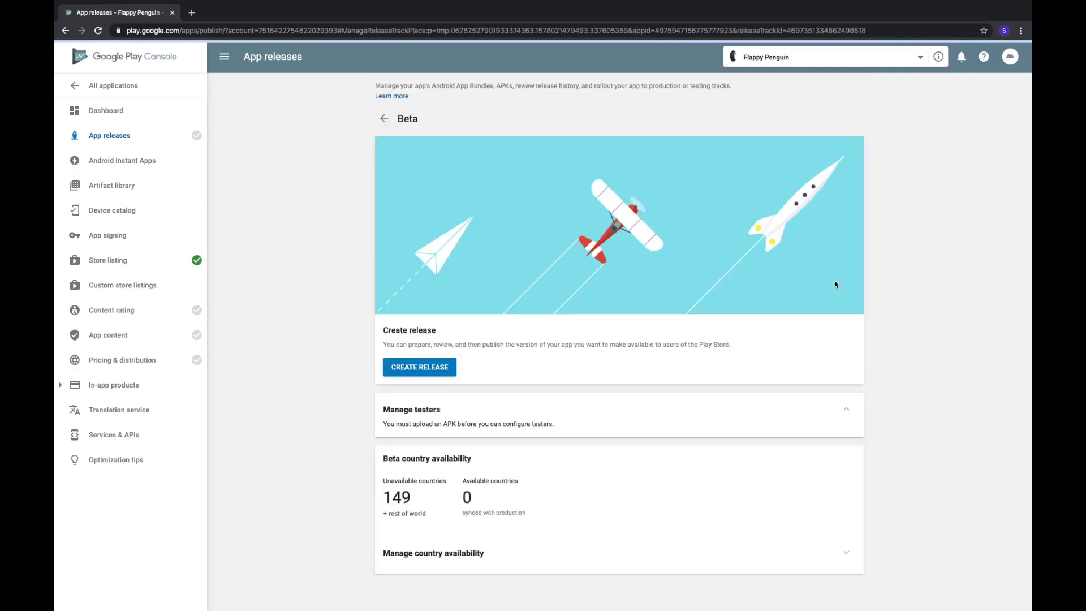
{"action": "scroll", "coordinate": [697, 391], "scroll_direction": "down", "scroll_amount": 1}
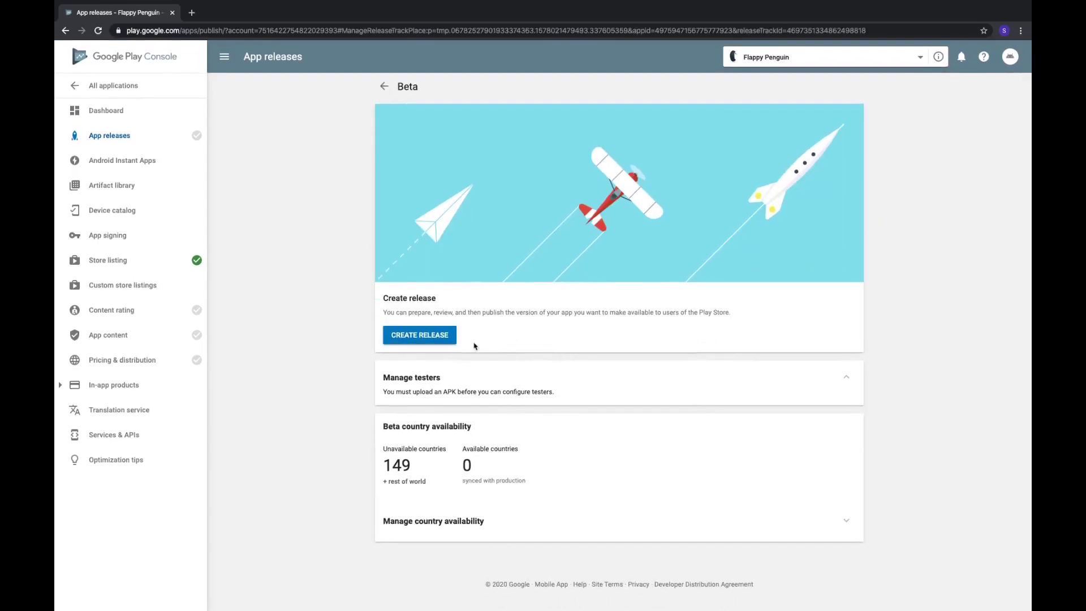
{"action": "left_click", "coordinate": [429, 336]}
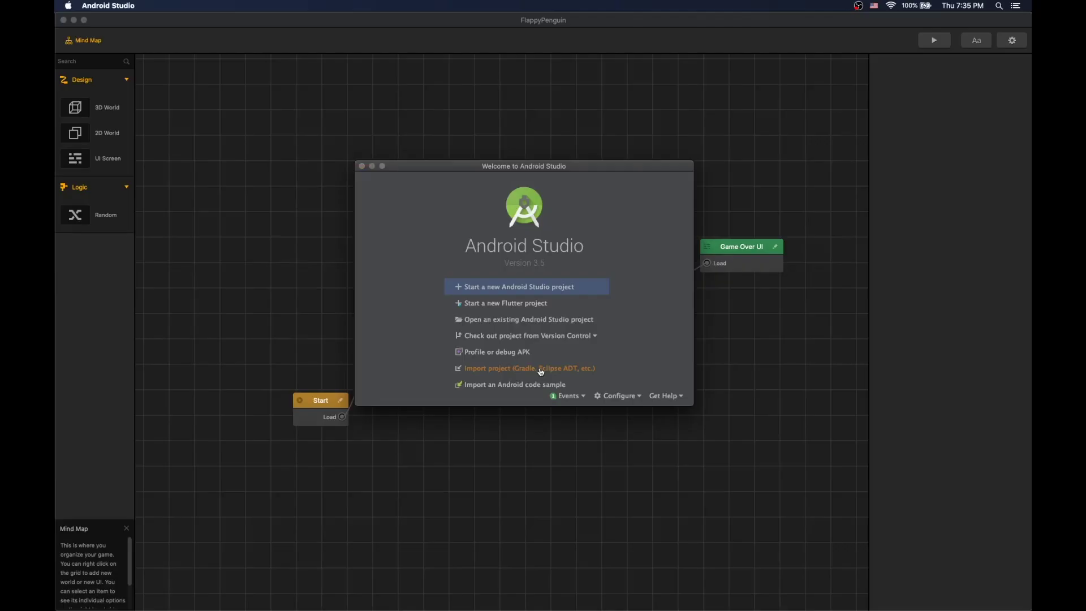
Step: Import the exported FlappyPenguin android folder as a project
{"action": "left_click", "coordinate": [539, 370]}
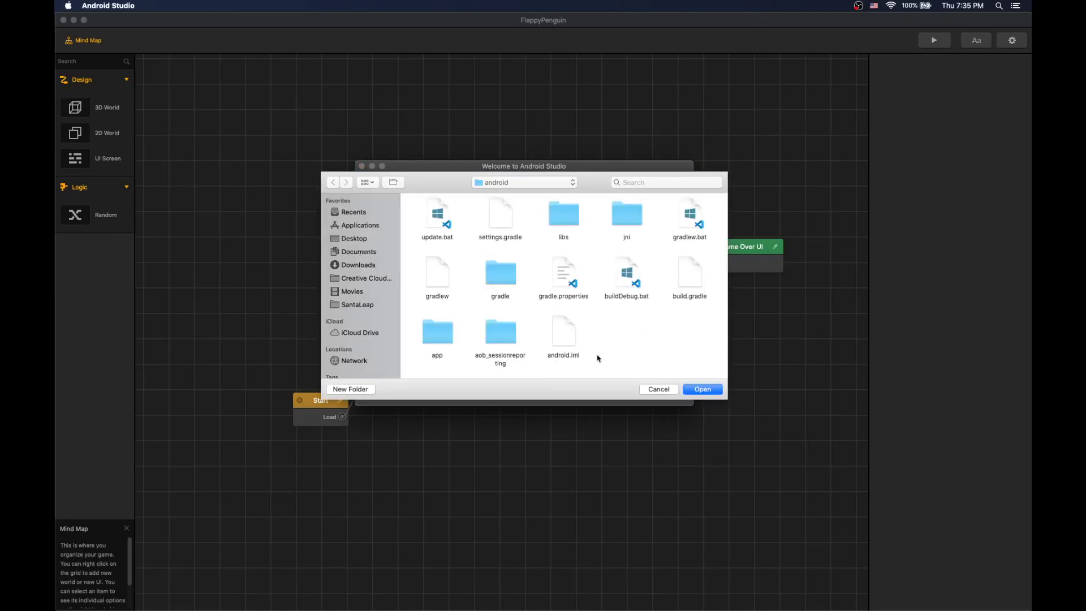
{"action": "left_click", "coordinate": [703, 390]}
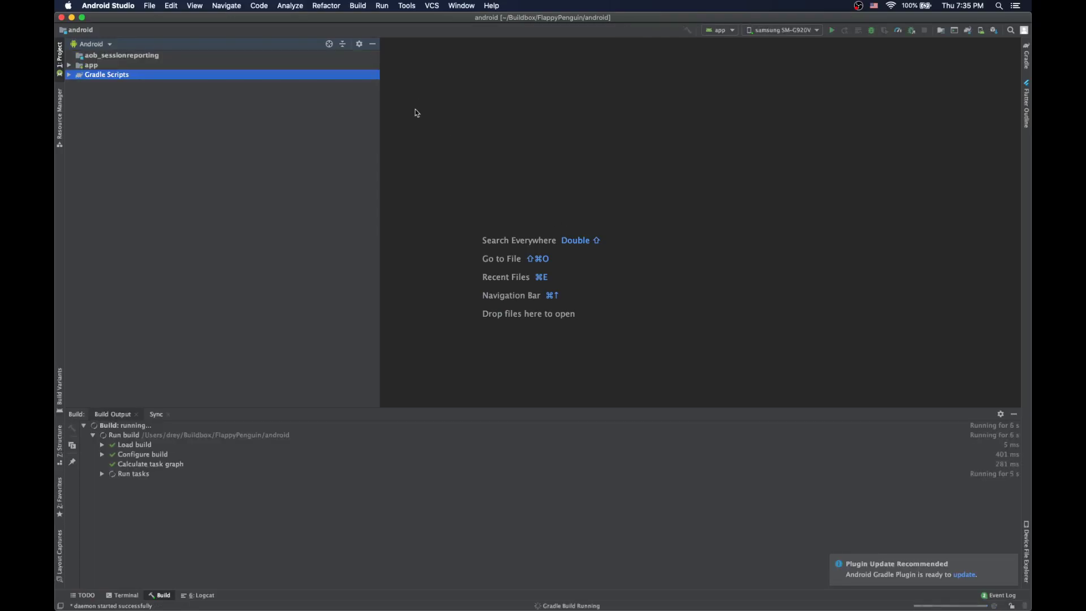
Step: Start a signed Android App Bundle and clear the mistyped key store path
{"action": "left_click", "coordinate": [358, 7]}
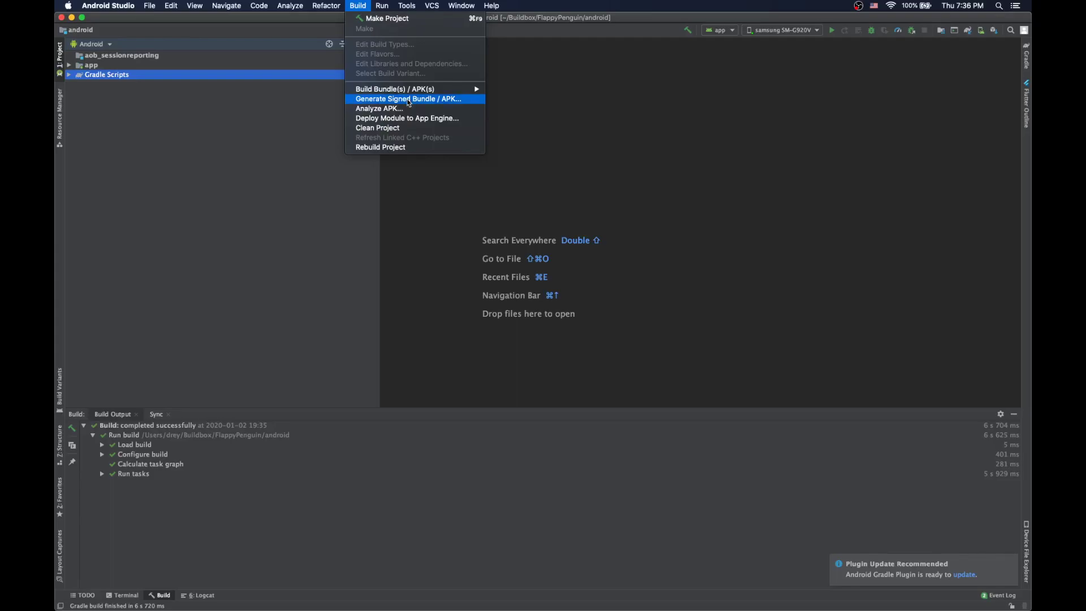
{"action": "left_click", "coordinate": [409, 100]}
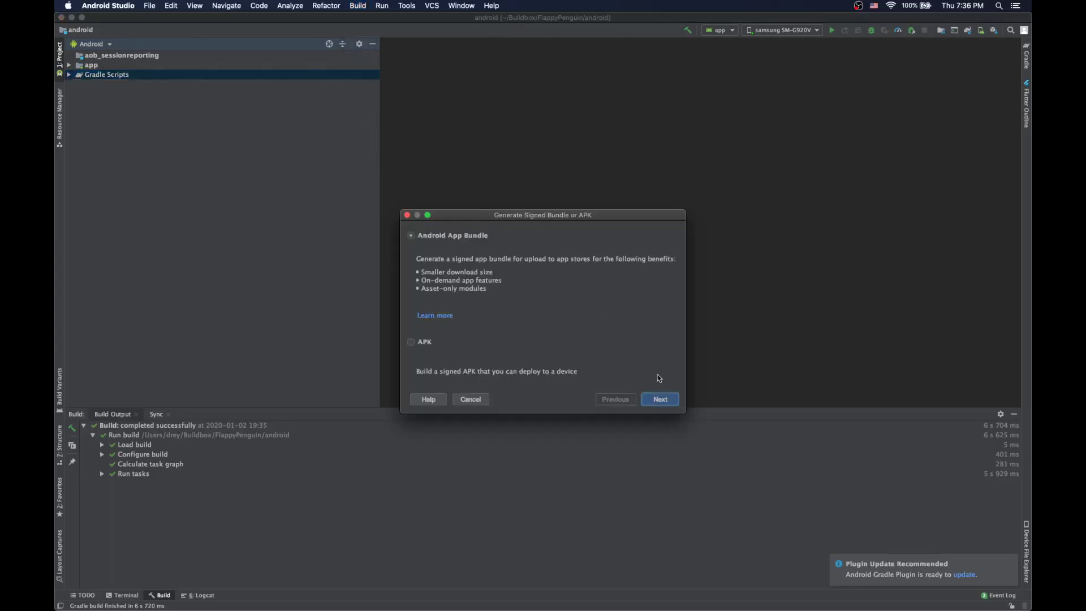
{"action": "left_click", "coordinate": [668, 400]}
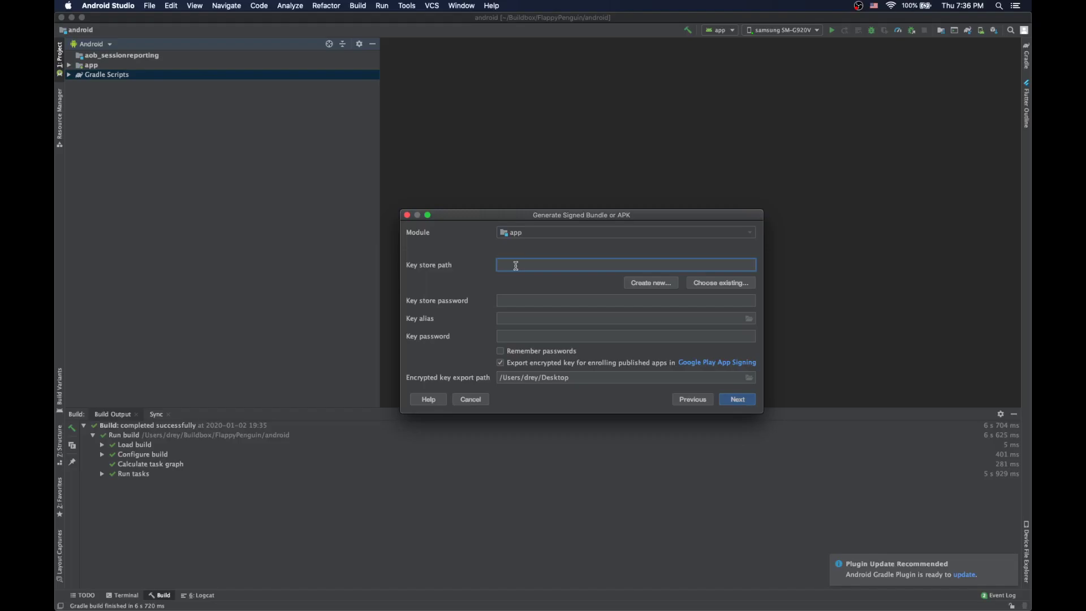
{"action": "type", "text": "tes"}
{"action": "key", "text": "BackSpace"}
{"action": "key", "text": "BackSpace"}
{"action": "key", "text": "BackSpace"}
{"action": "type", "text": "tes"}
Step: Create the testkeys key store with passwords, alias flappypenguin and an organization
{"action": "left_click", "coordinate": [650, 283]}
{"action": "key", "text": "Tab"}
{"action": "key", "text": "Tab"}
{"action": "key", "text": "Tab"}
{"action": "key", "text": "Tab"}
{"action": "left_click", "coordinate": [557, 352]}
{"action": "type", "text": "Smart Penguin"}
{"action": "left_click", "coordinate": [680, 434]}
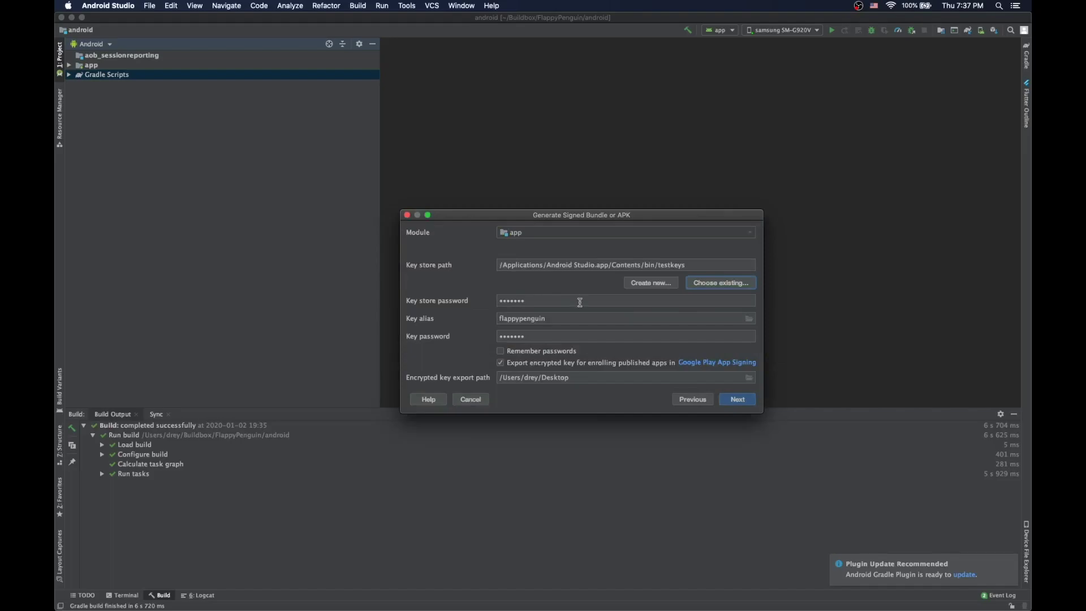
Step: Build the signed app bundle with the release variant and locate the generated file
{"action": "left_click", "coordinate": [734, 400]}
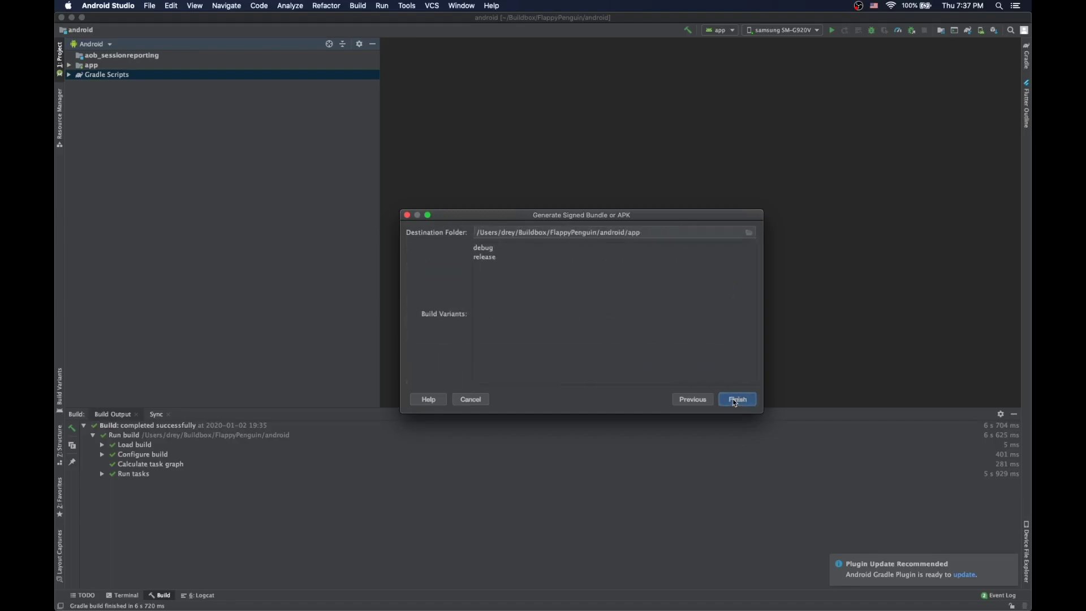
{"action": "left_click", "coordinate": [489, 258]}
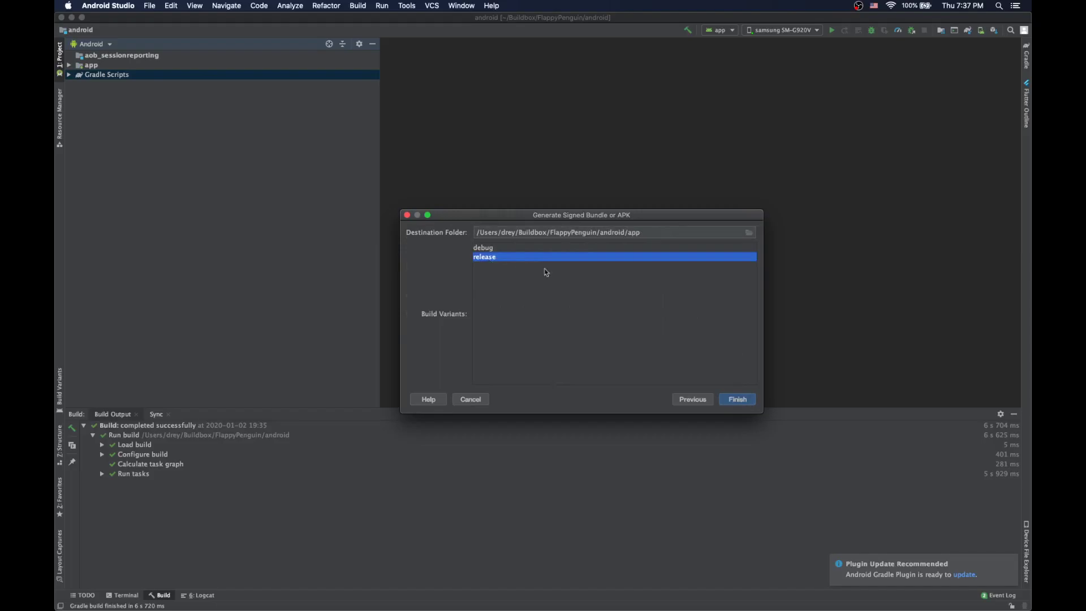
{"action": "left_click", "coordinate": [738, 400]}
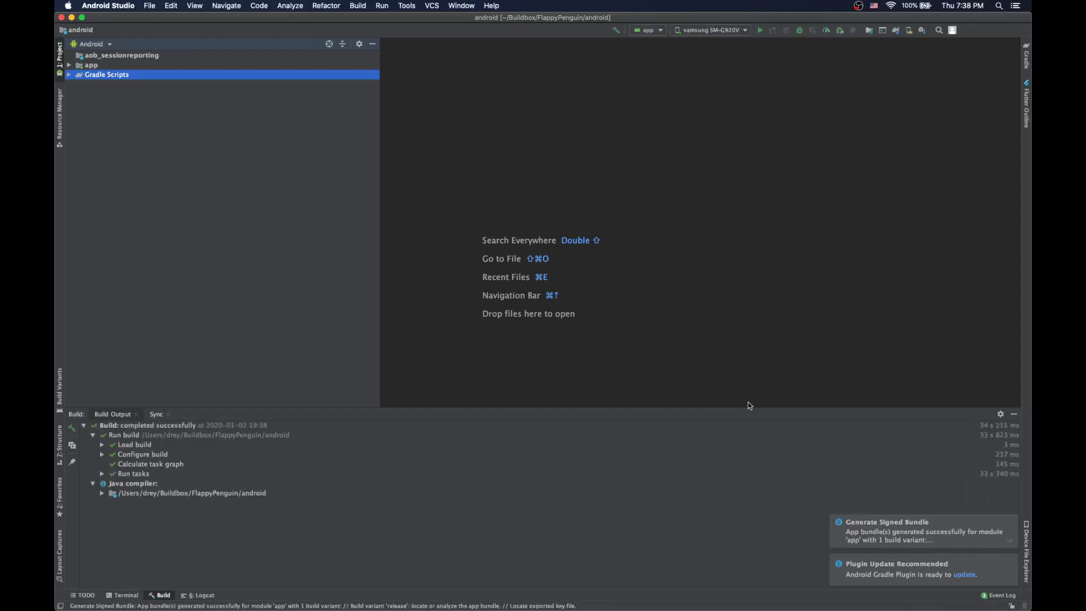
{"action": "mouse_move", "coordinate": [924, 531]}
{"action": "left_click", "coordinate": [1008, 539]}
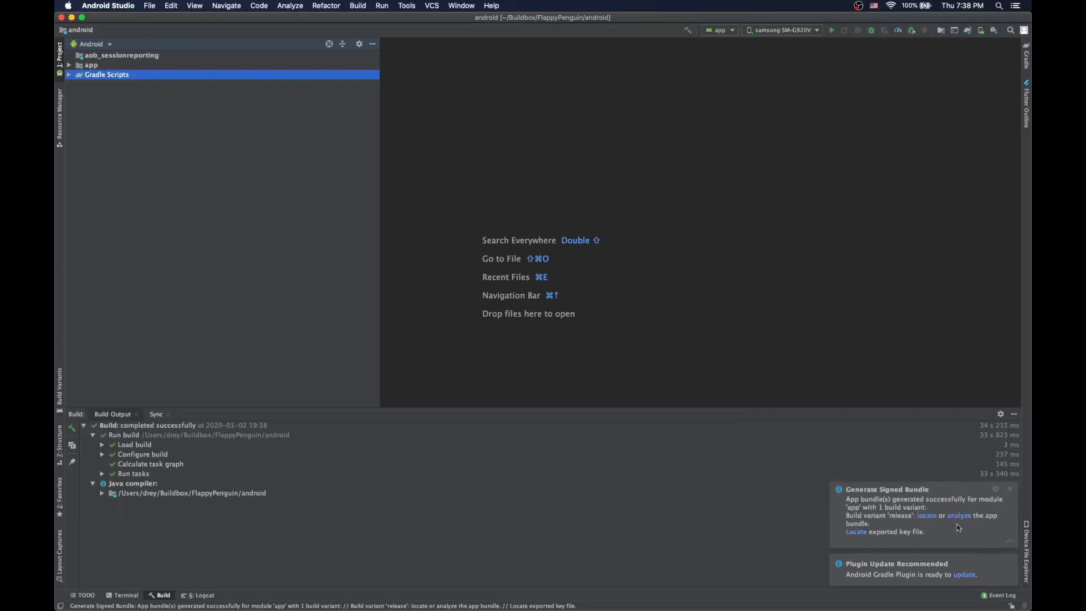
{"action": "left_click", "coordinate": [928, 516]}
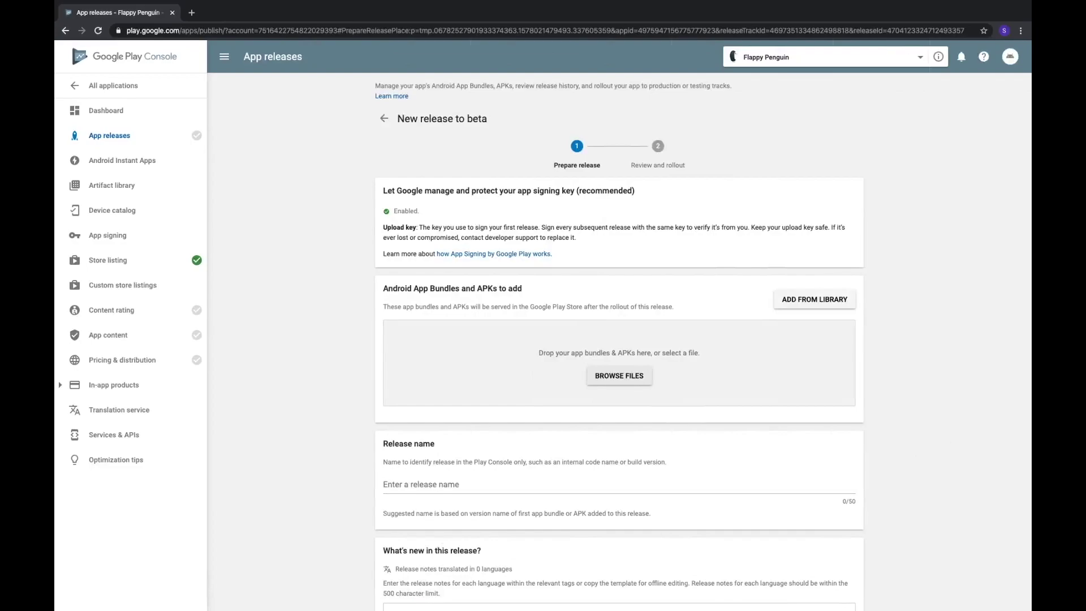
Step: Upload app.aab to the beta release, save the draft, and begin the content rating questionnaire
{"action": "left_click_drag", "start_coordinate": [824, 133], "coordinate": [643, 368]}
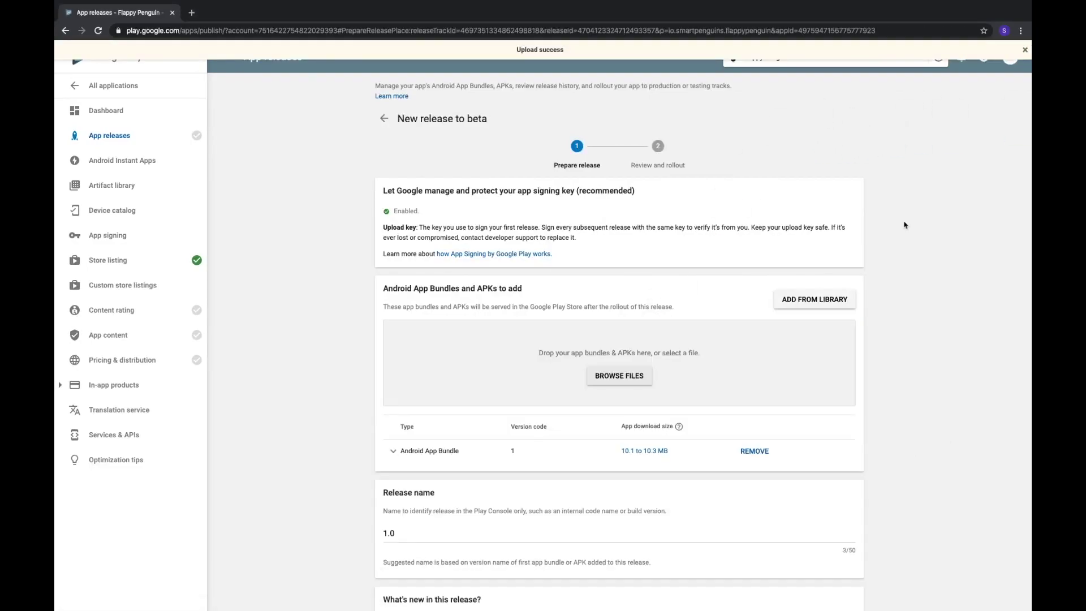
{"action": "scroll", "coordinate": [905, 225], "scroll_direction": "down", "scroll_amount": 2}
{"action": "left_click_drag", "start_coordinate": [565, 526], "coordinate": [392, 528]}
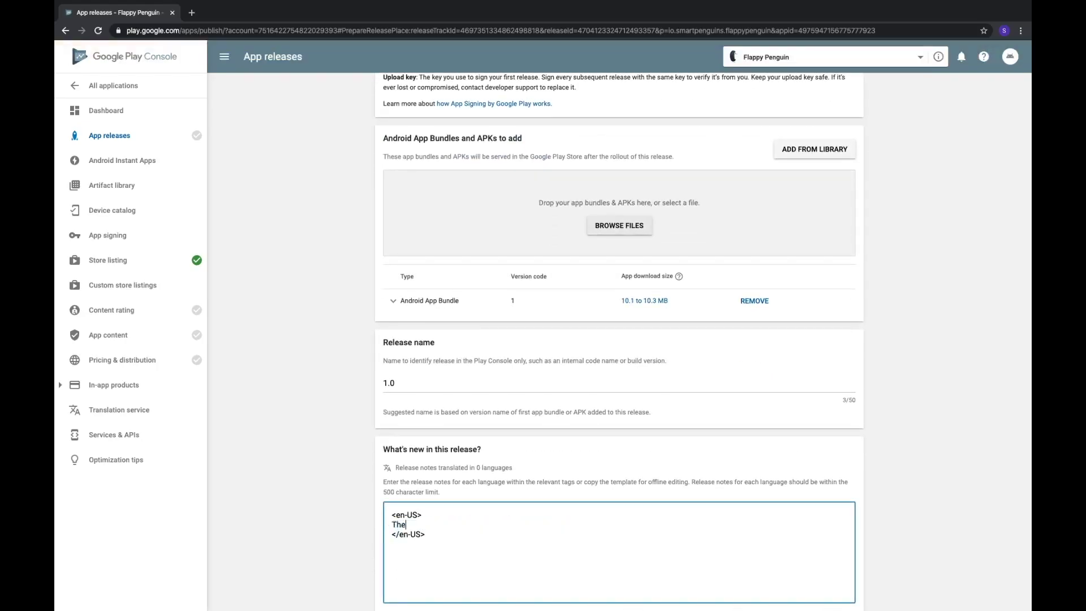
{"action": "scroll", "coordinate": [564, 549], "scroll_direction": "down", "scroll_amount": 2}
{"action": "left_click", "coordinate": [800, 548]}
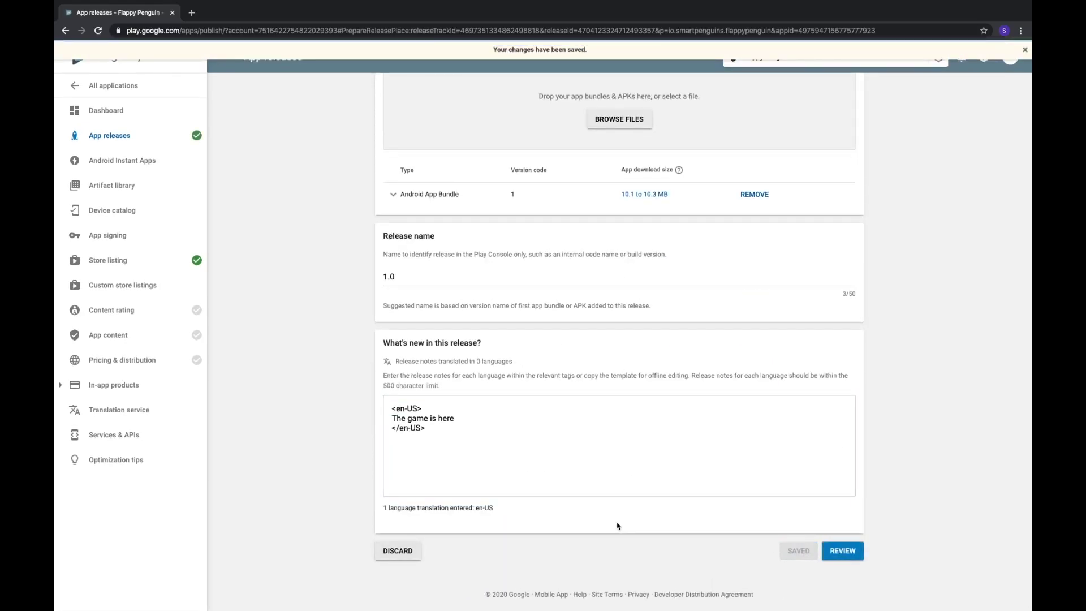
{"action": "left_click", "coordinate": [168, 313]}
{"action": "left_click", "coordinate": [408, 236]}
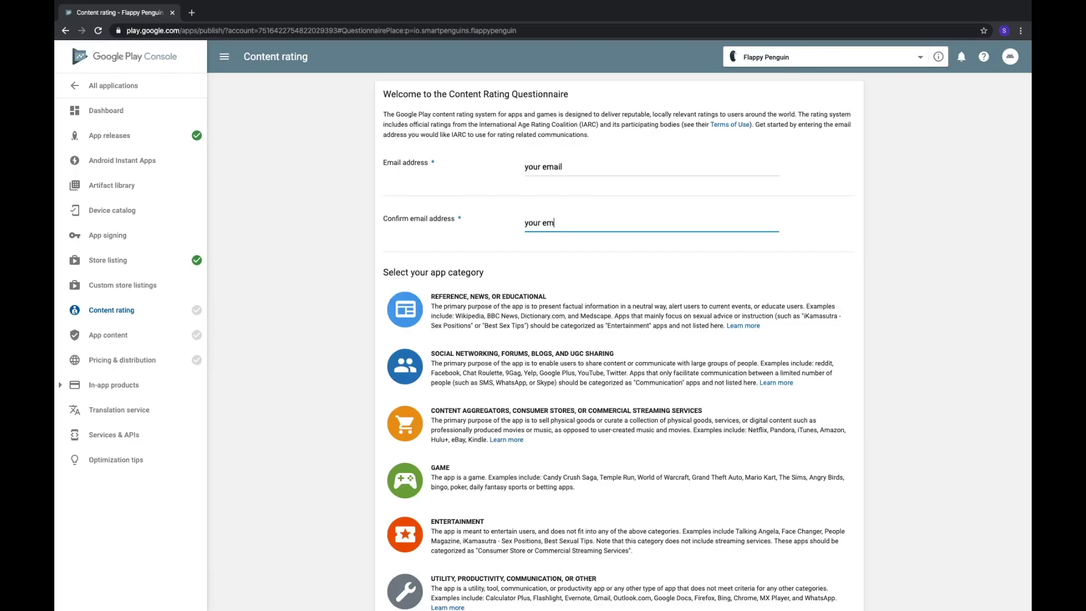
Step: Choose the Game category and answer No to every content question
{"action": "left_click", "coordinate": [405, 480]}
{"action": "left_click", "coordinate": [453, 233]}
{"action": "left_click", "coordinate": [454, 311]}
{"action": "left_click", "coordinate": [453, 405]}
{"action": "left_click", "coordinate": [454, 358]}
{"action": "left_click", "coordinate": [454, 436]}
{"action": "left_click", "coordinate": [454, 514]}
{"action": "left_click", "coordinate": [454, 531]}
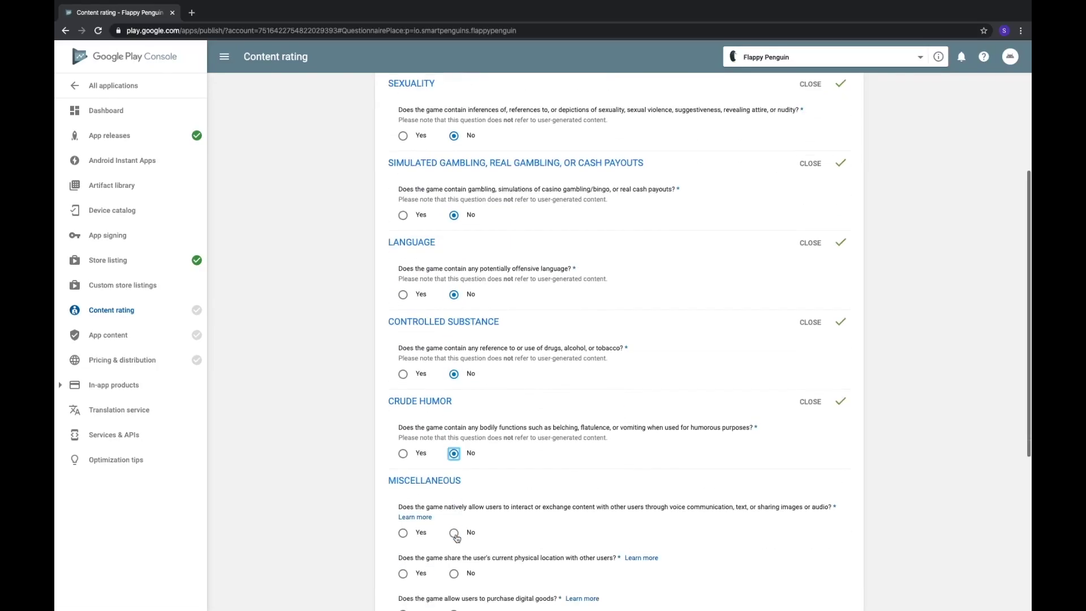
{"action": "left_click", "coordinate": [455, 404]}
{"action": "left_click", "coordinate": [454, 443]}
{"action": "left_click", "coordinate": [454, 471]}
{"action": "scroll", "coordinate": [455, 458], "scroll_direction": "down", "scroll_amount": 2}
{"action": "left_click", "coordinate": [454, 403]}
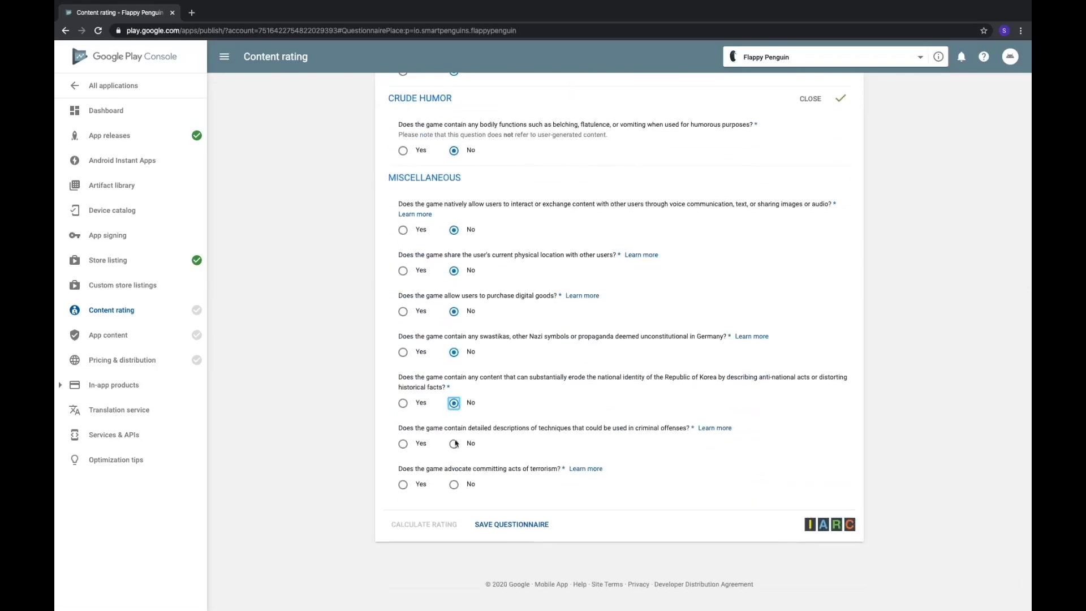
Step: Save the questionnaire, then calculate and apply the content rating
{"action": "left_click", "coordinate": [517, 525]}
{"action": "left_click", "coordinate": [423, 525]}
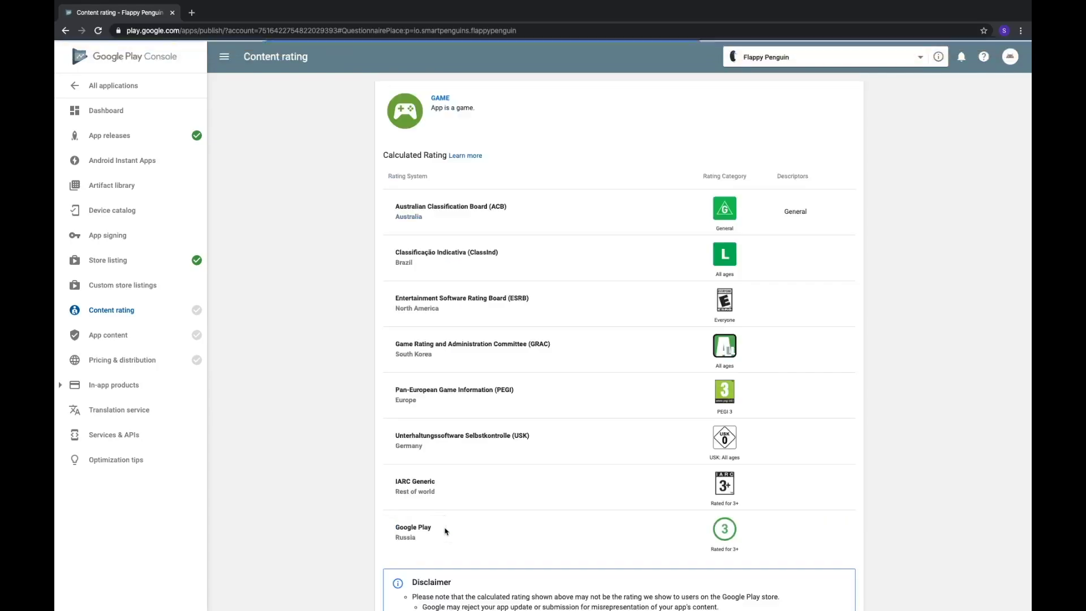
{"action": "scroll", "coordinate": [444, 526], "scroll_direction": "down", "scroll_amount": 3}
{"action": "left_click", "coordinate": [420, 536]}
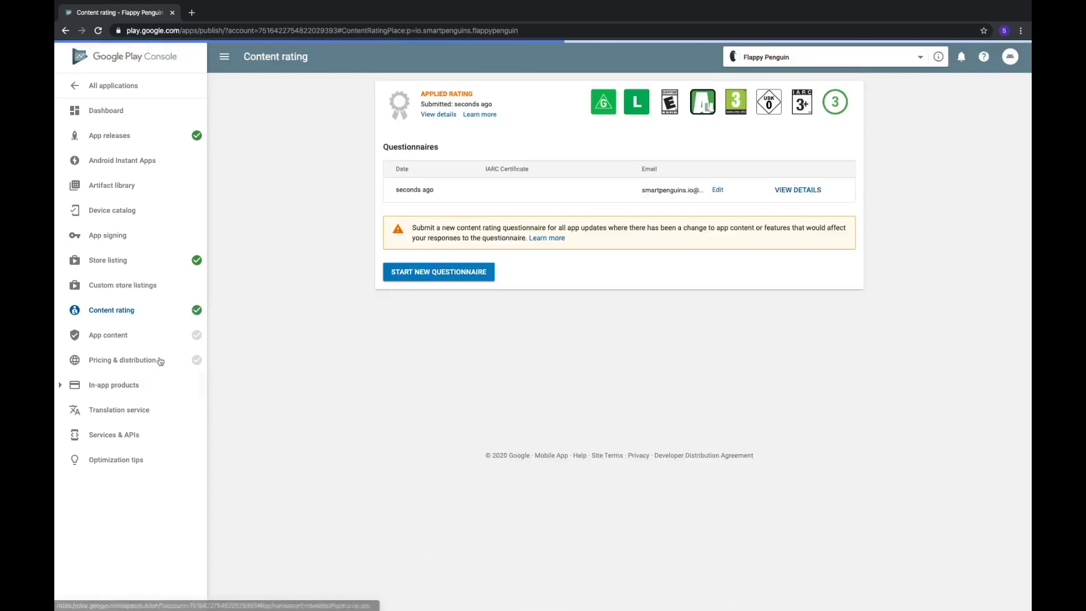
Step: Declare no ads, make the app available in all countries, and save the distribution draft
{"action": "left_click", "coordinate": [125, 360]}
{"action": "scroll", "coordinate": [419, 543], "scroll_direction": "down", "scroll_amount": 1}
{"action": "left_click", "coordinate": [529, 501]}
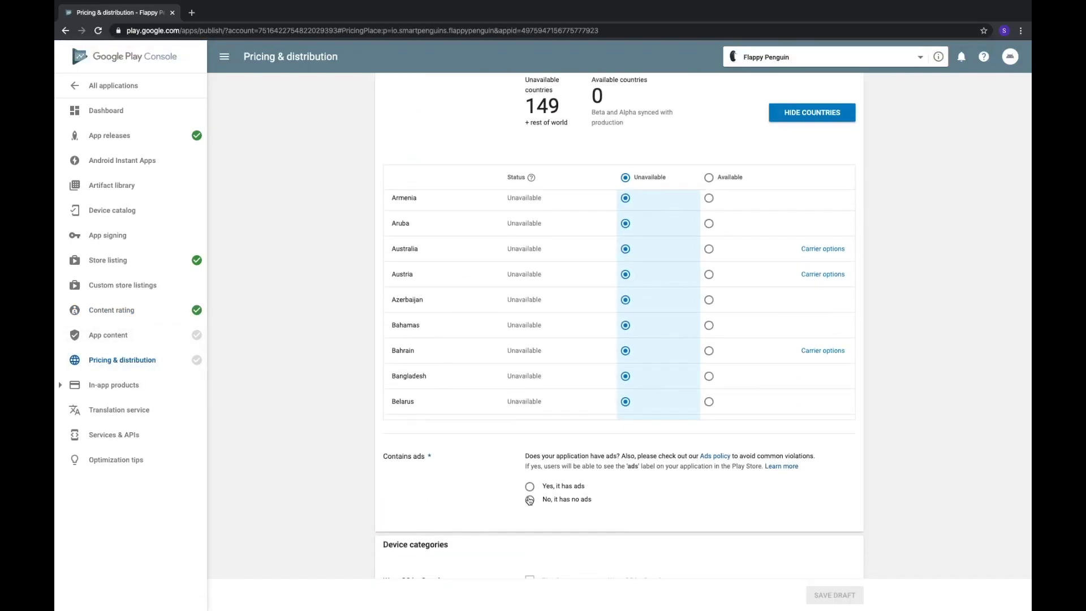
{"action": "scroll", "coordinate": [509, 484], "scroll_direction": "down", "scroll_amount": 3}
{"action": "scroll", "coordinate": [545, 442], "scroll_direction": "down", "scroll_amount": 5}
{"action": "scroll", "coordinate": [780, 518], "scroll_direction": "down", "scroll_amount": 1}
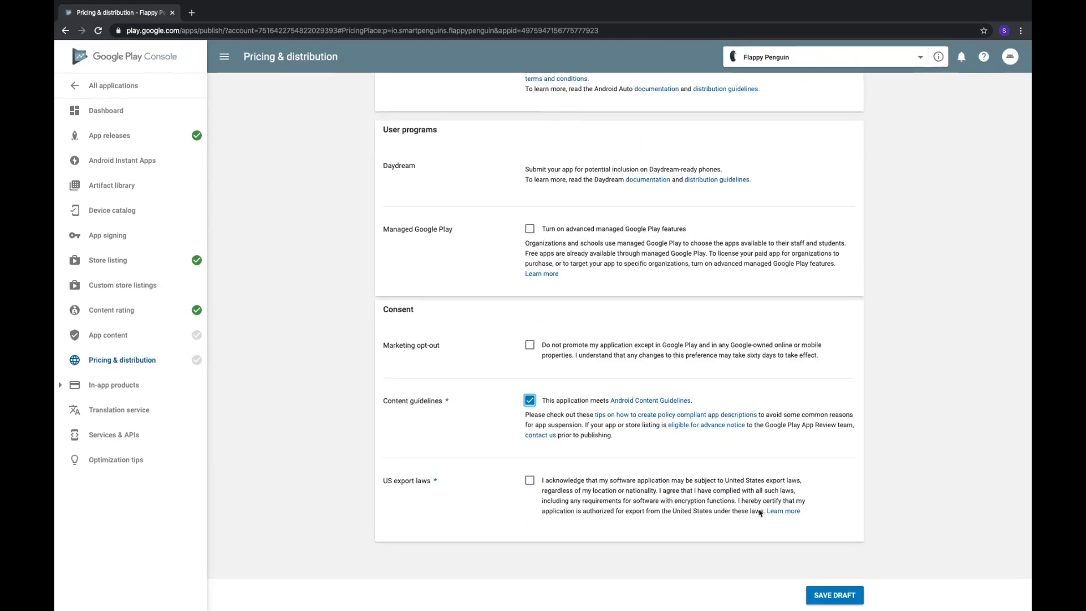
{"action": "left_click", "coordinate": [819, 594]}
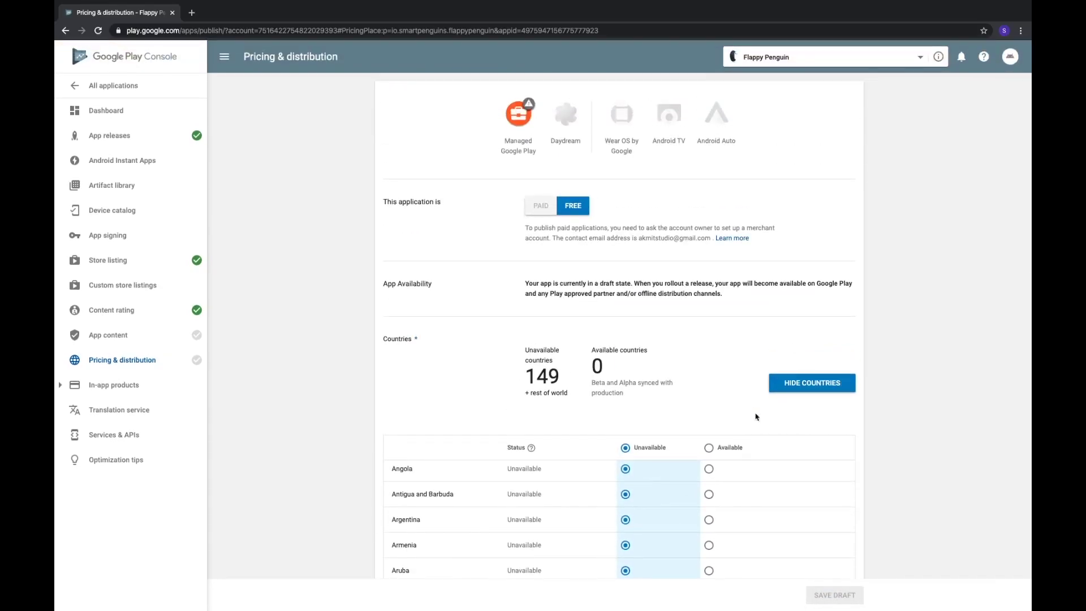
{"action": "left_click", "coordinate": [709, 457]}
{"action": "left_click", "coordinate": [834, 594]}
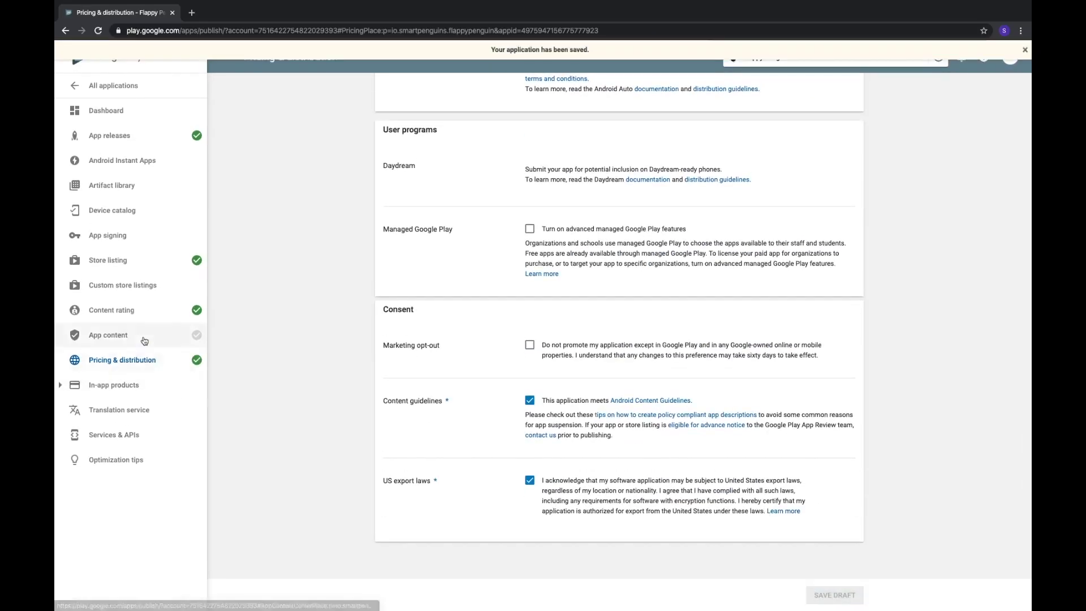
Step: Complete and submit the target audience declaration under App content
{"action": "left_click", "coordinate": [108, 335]}
{"action": "left_click", "coordinate": [832, 258]}
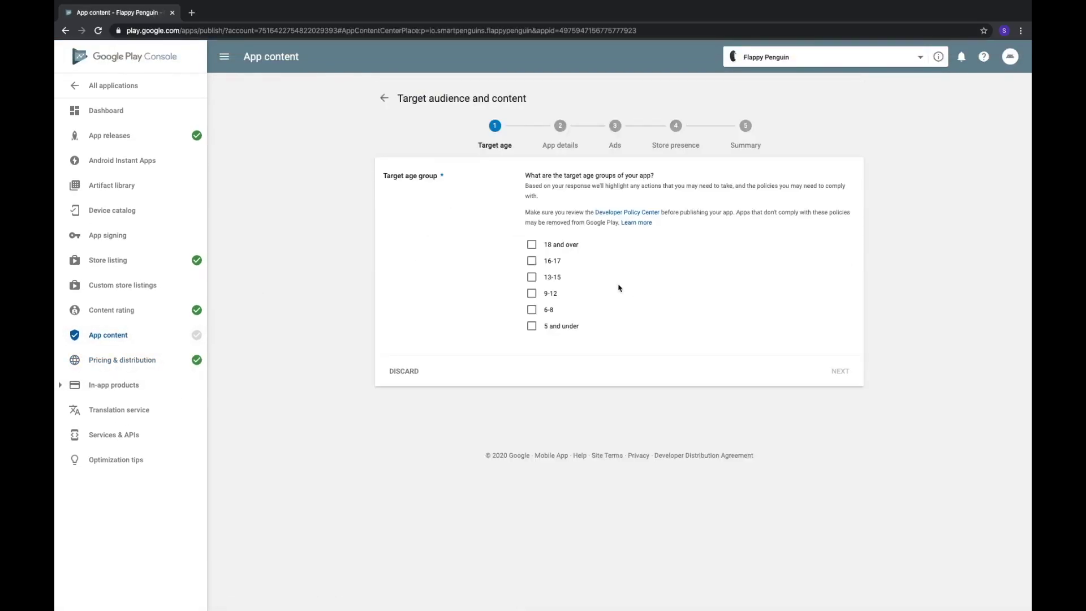
{"action": "left_click", "coordinate": [841, 371]}
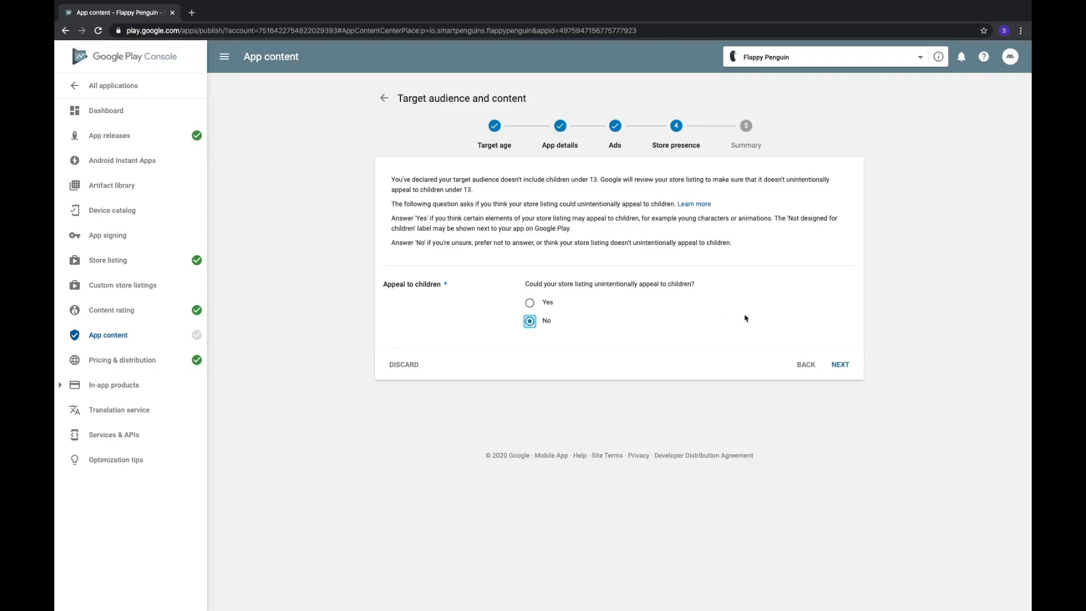
{"action": "left_click", "coordinate": [841, 363]}
{"action": "left_click", "coordinate": [833, 303]}
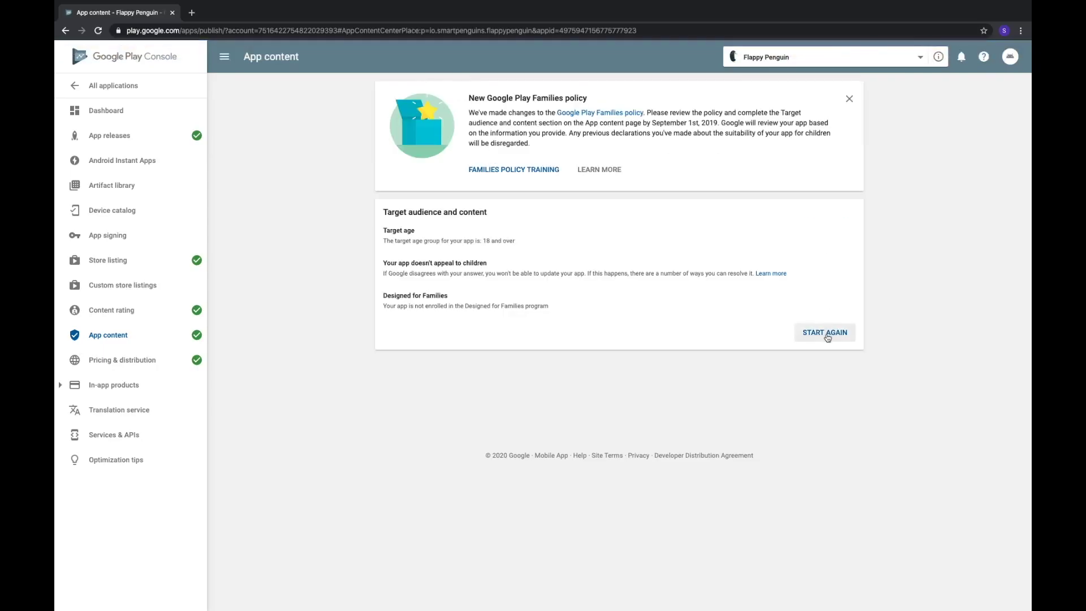
Step: Edit beta release 1.0 from App releases and start its rollout to beta
{"action": "left_click", "coordinate": [144, 140]}
{"action": "left_click", "coordinate": [836, 362]}
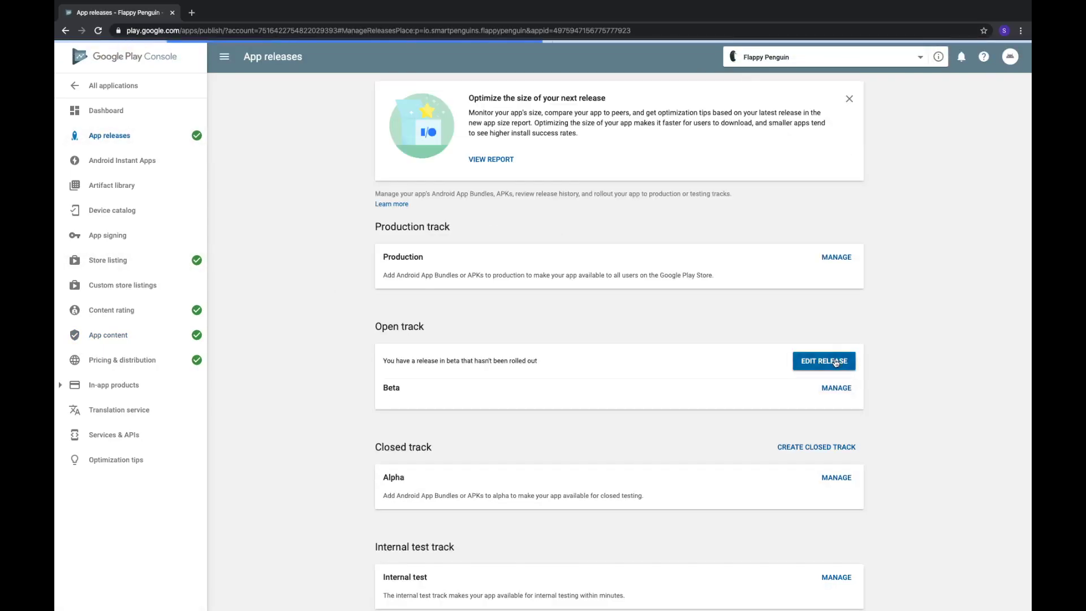
{"action": "scroll", "coordinate": [840, 414], "scroll_direction": "down", "scroll_amount": 5}
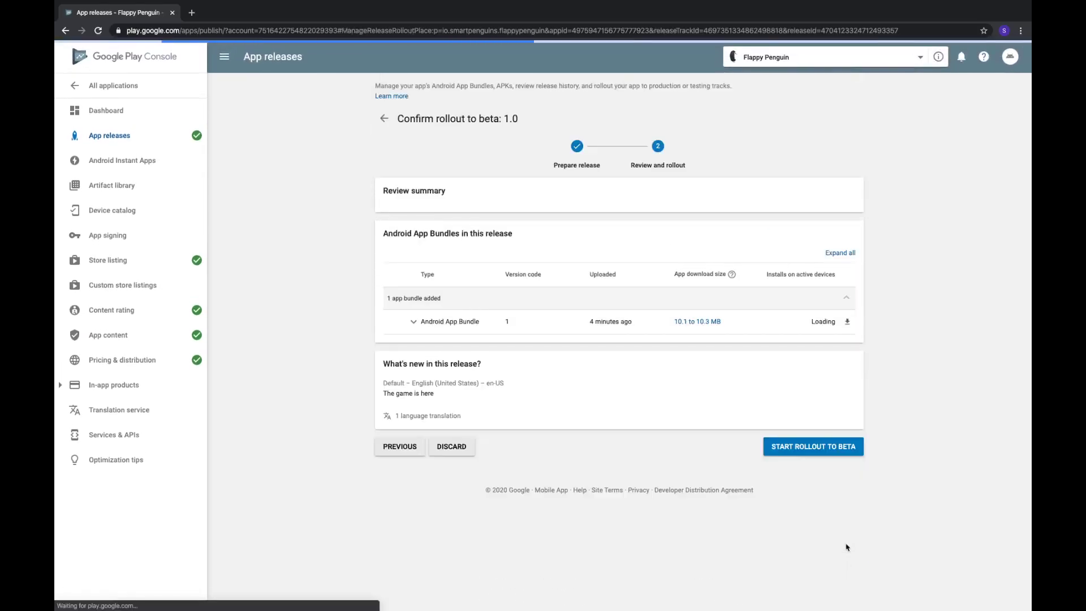
{"action": "left_click", "coordinate": [830, 532]}
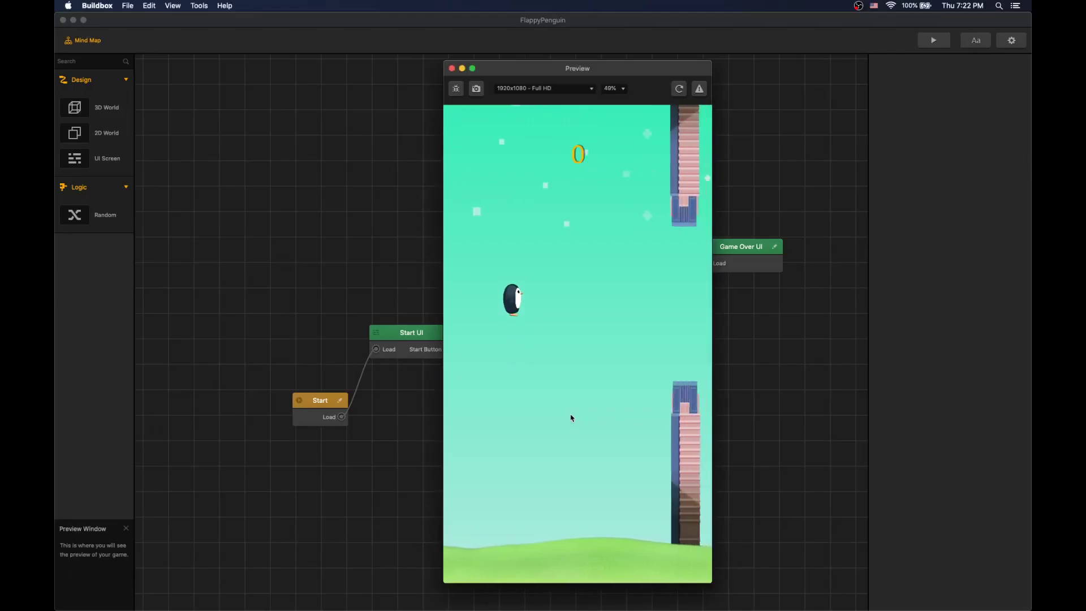
{"action": "left_click", "coordinate": [650, 315]}
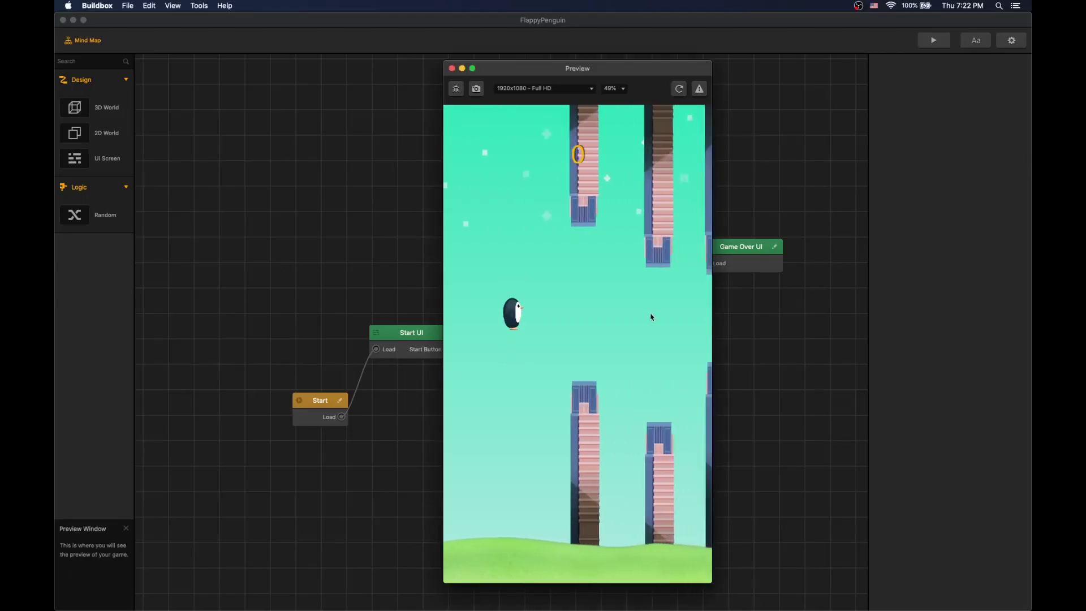
{"action": "left_click", "coordinate": [621, 307]}
{"action": "left_click", "coordinate": [620, 310]}
{"action": "left_click", "coordinate": [620, 309]}
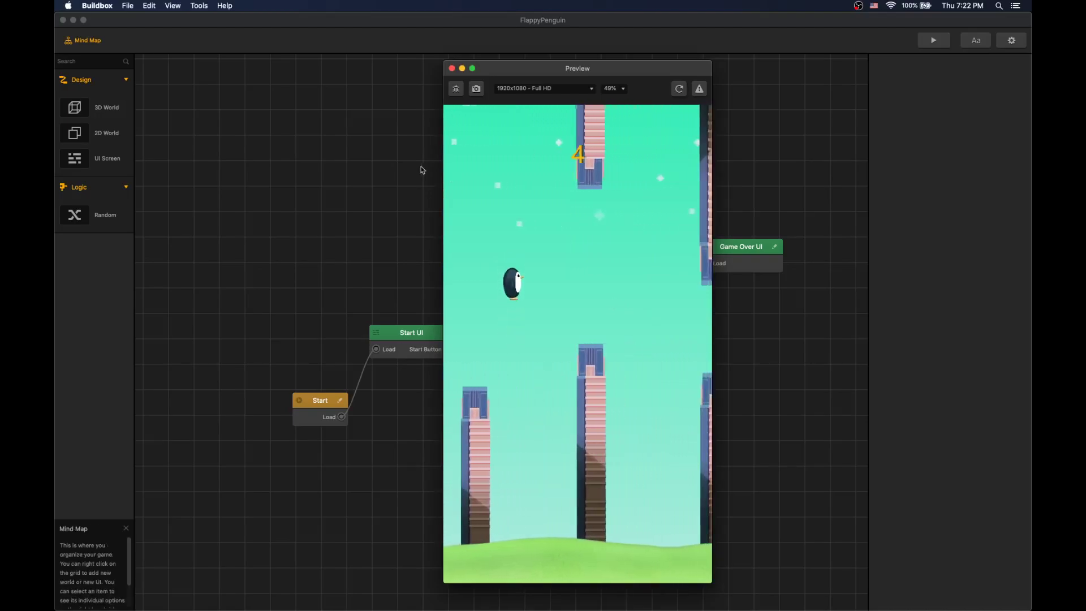
{"action": "left_click", "coordinate": [530, 199]}
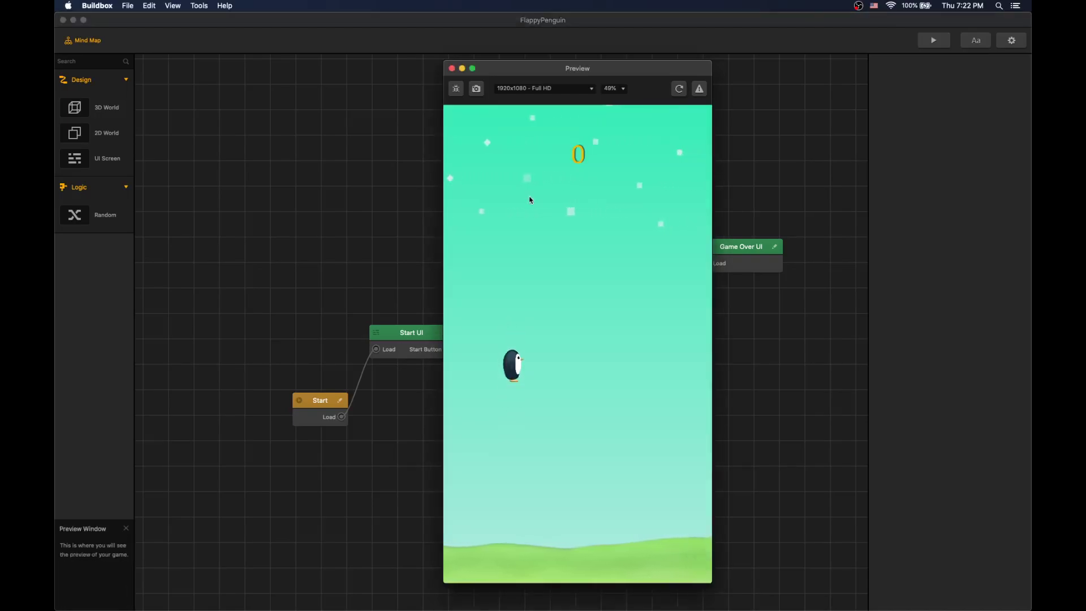
{"action": "left_click", "coordinate": [557, 254]}
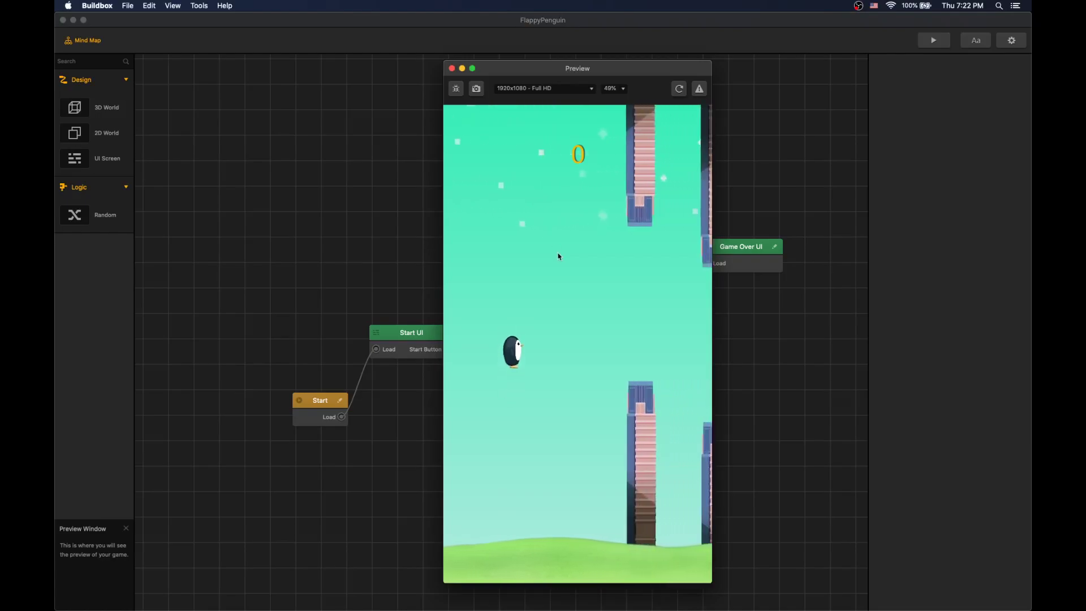